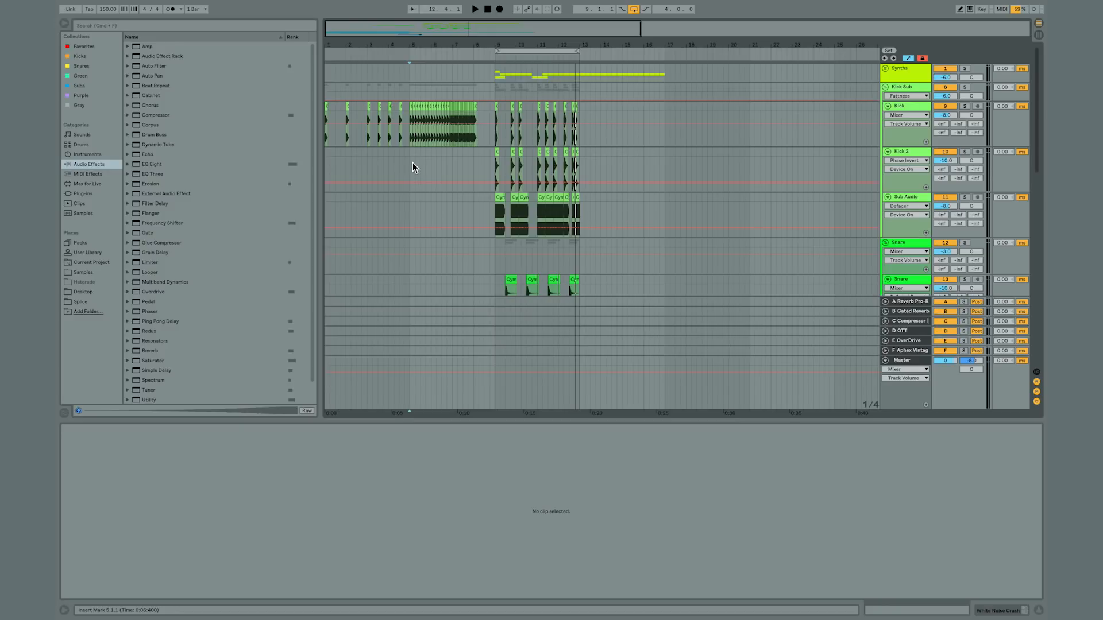
Hide the automation lanes and look over the kick, snare and FX arrangement across the build-up and drop.
{"action": "key", "text": "a"}
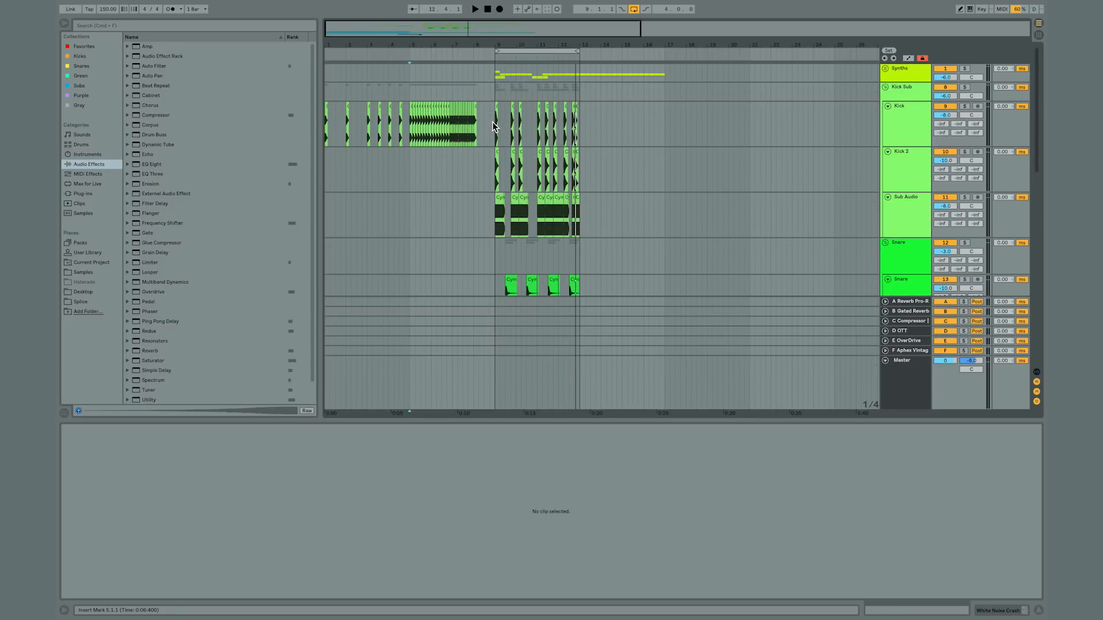
{"action": "key", "text": "plus"}
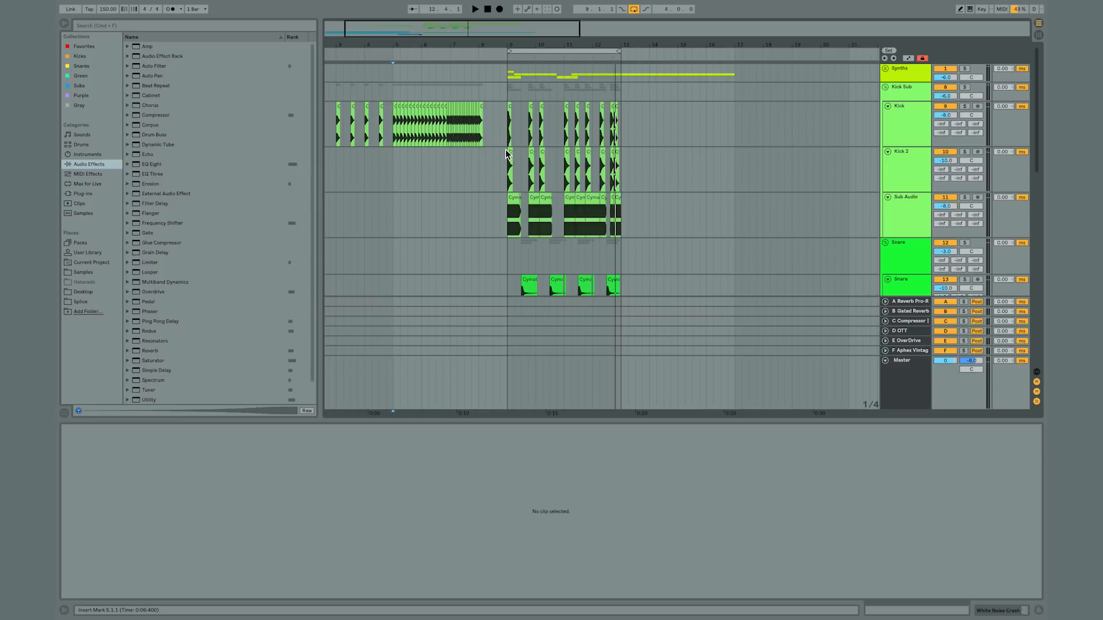
{"action": "scroll", "coordinate": [460, 149], "scroll_direction": "left", "scroll_amount": 3}
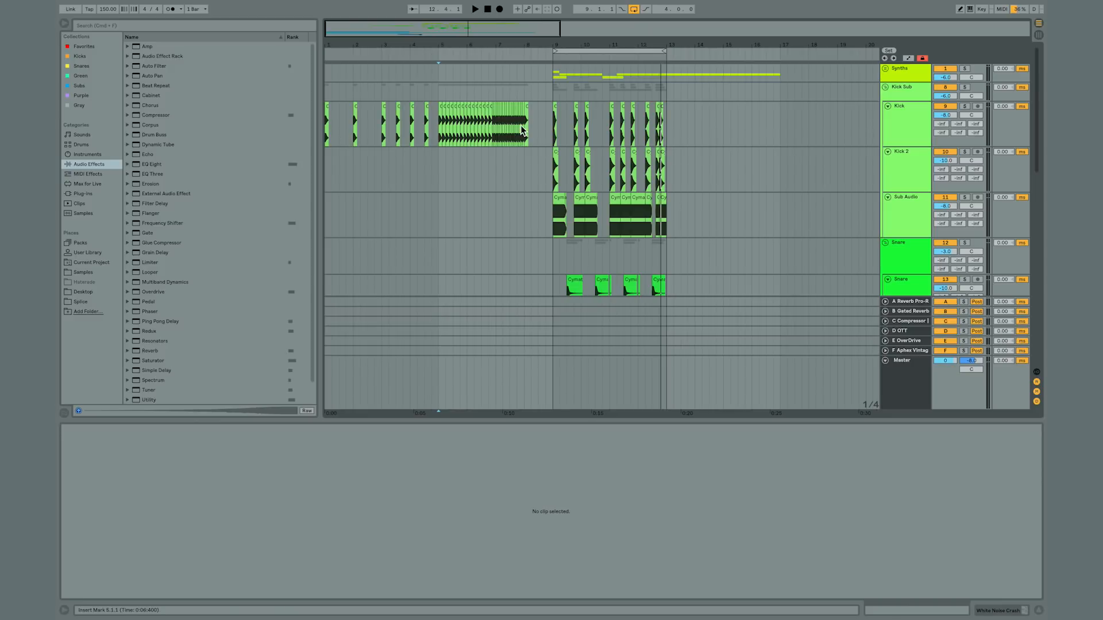
{"action": "scroll", "coordinate": [377, 184], "scroll_direction": "down", "scroll_amount": 3}
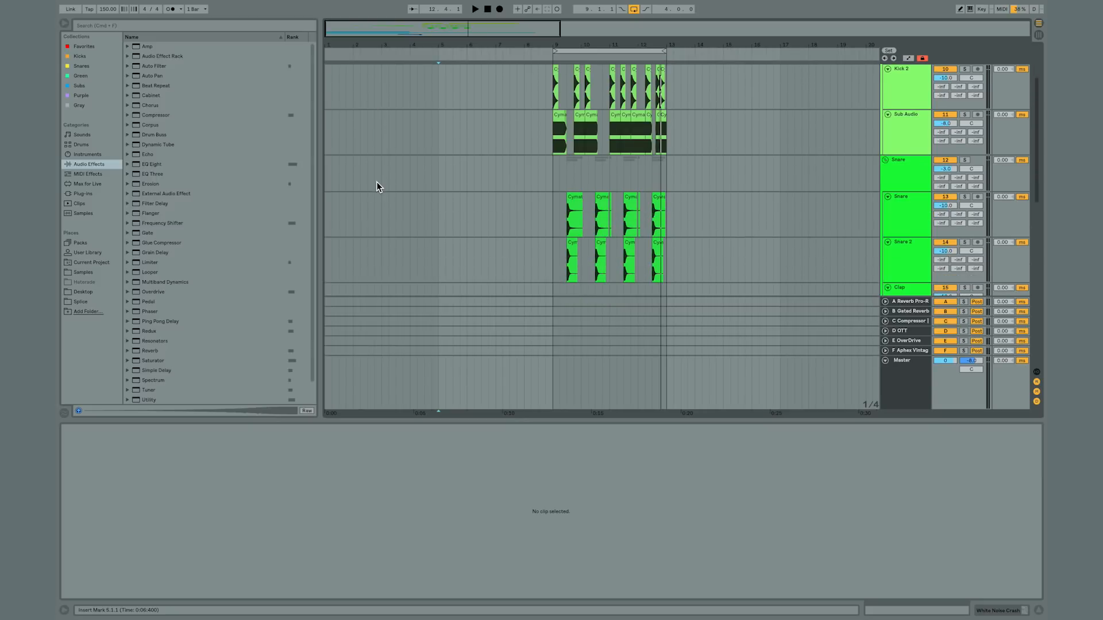
{"action": "scroll", "coordinate": [377, 182], "scroll_direction": "down", "scroll_amount": 5}
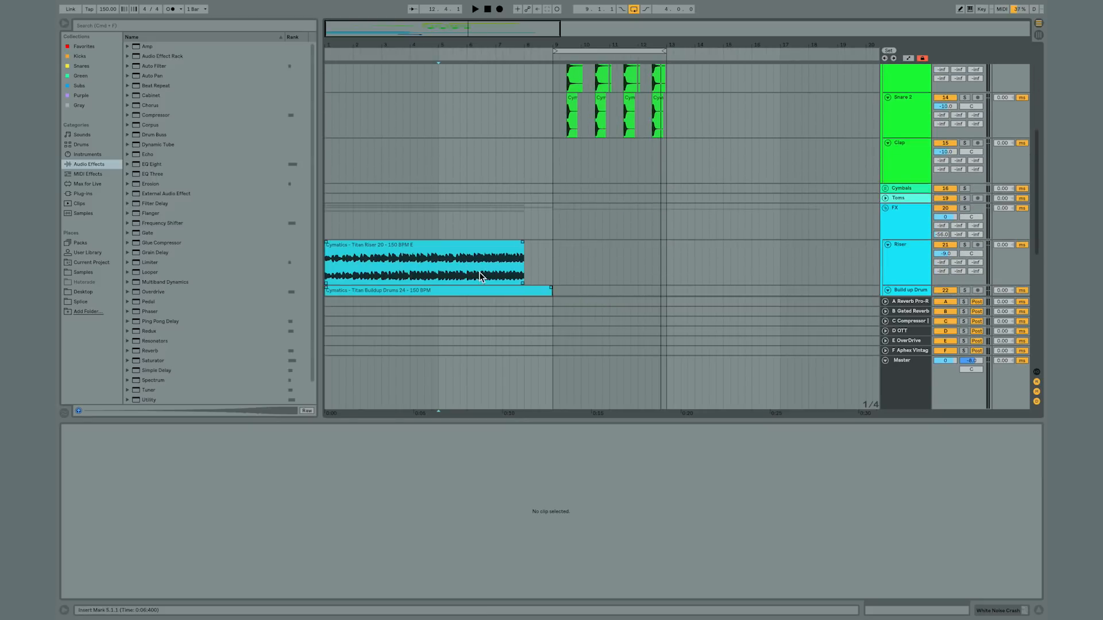
{"action": "scroll", "coordinate": [560, 146], "scroll_direction": "up", "scroll_amount": 8}
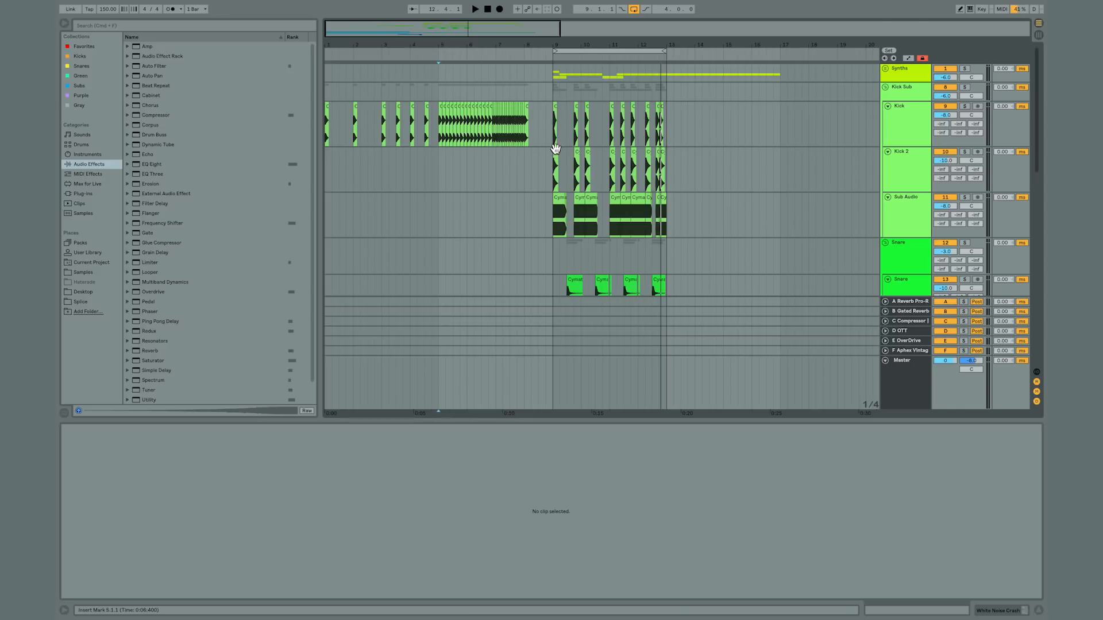
{"action": "scroll", "coordinate": [555, 107], "scroll_direction": "up", "scroll_amount": 4}
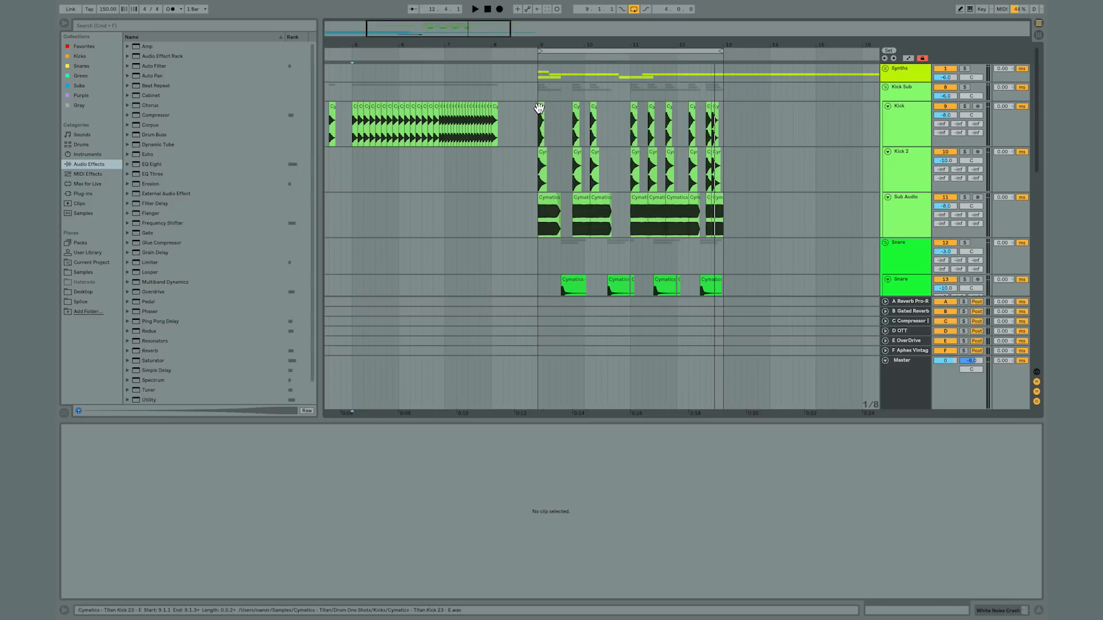
Compare the clip gain of the first drop kick at bar 9 with the first build-up kick, and play the arrangement.
{"action": "left_click", "coordinate": [540, 108]}
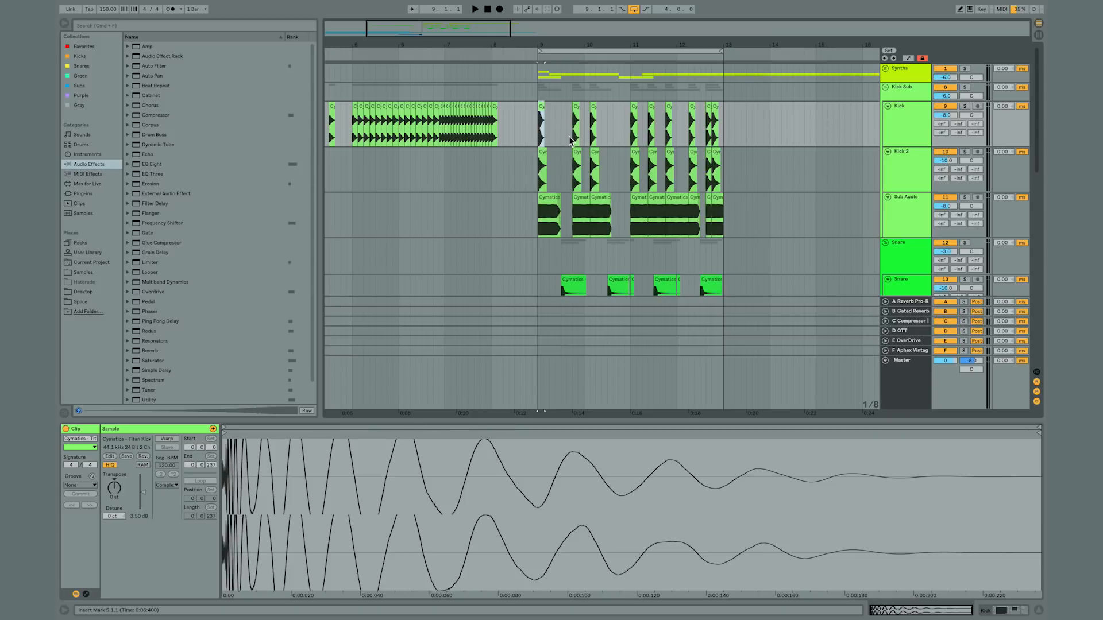
{"action": "scroll", "coordinate": [570, 141], "scroll_direction": "left", "scroll_amount": 5}
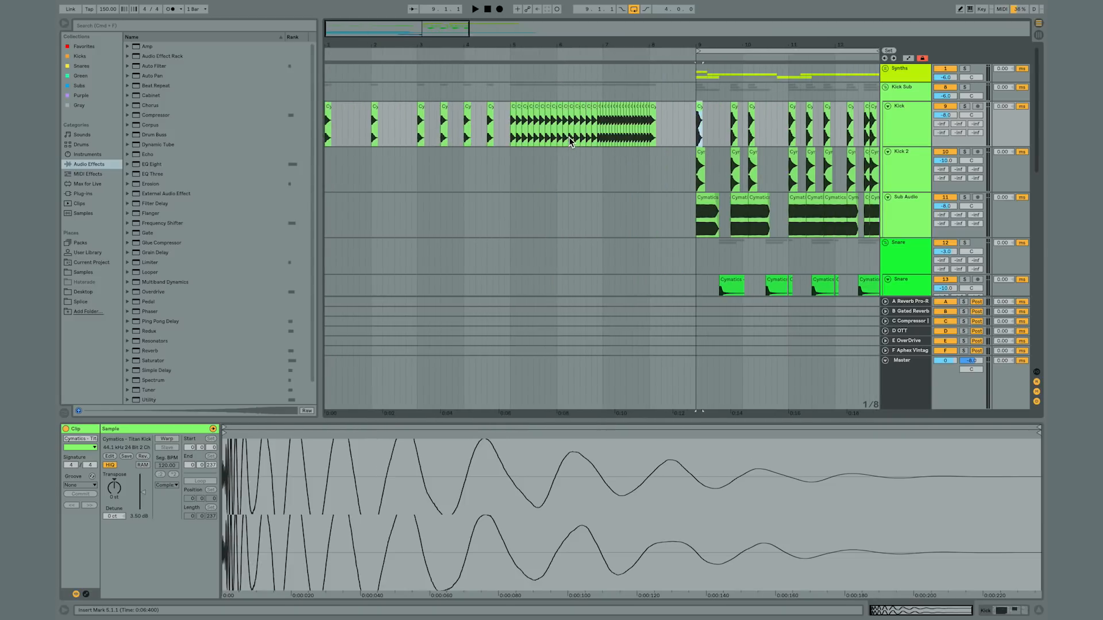
{"action": "scroll", "coordinate": [568, 136], "scroll_direction": "down", "scroll_amount": 3}
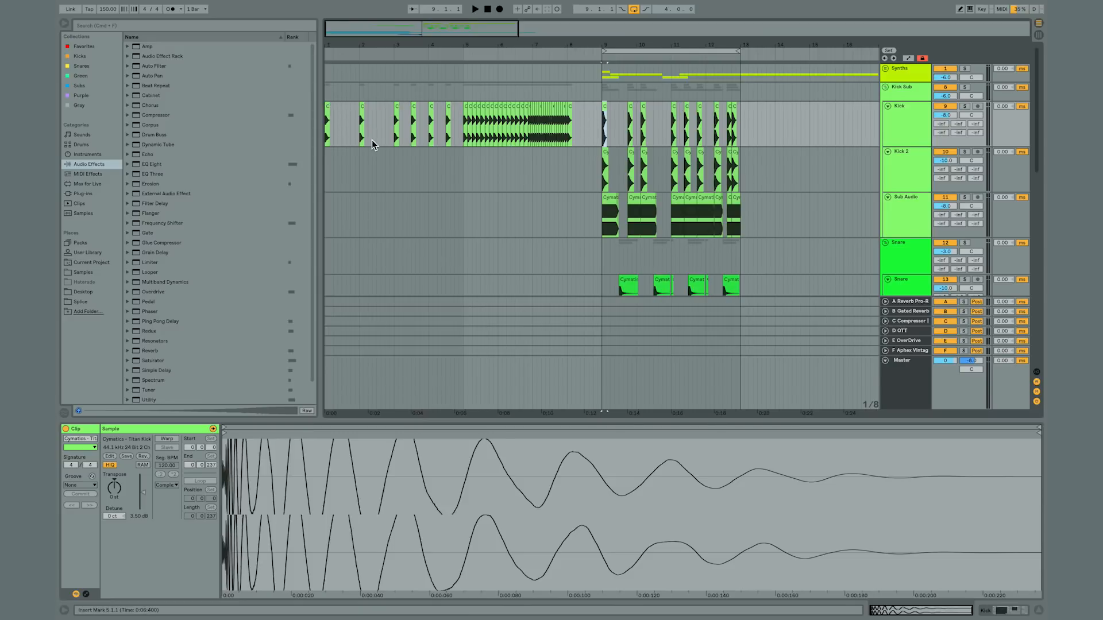
{"action": "scroll", "coordinate": [371, 140], "scroll_direction": "down", "scroll_amount": 3}
{"action": "scroll", "coordinate": [371, 139], "scroll_direction": "up", "scroll_amount": 3}
{"action": "left_click", "coordinate": [330, 115]}
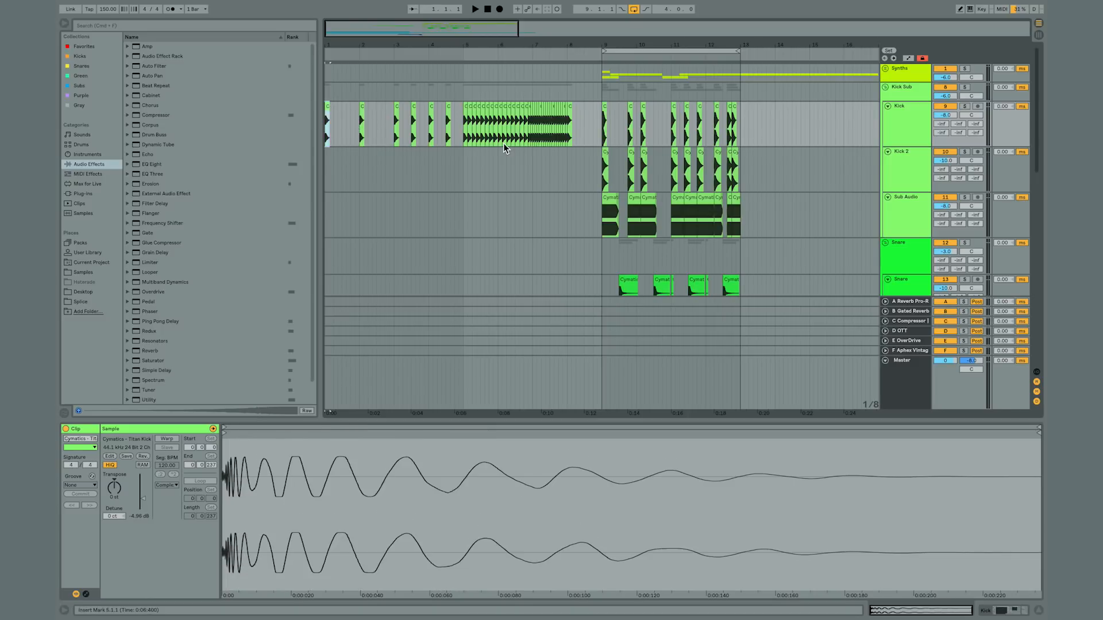
{"action": "key", "text": "space"}
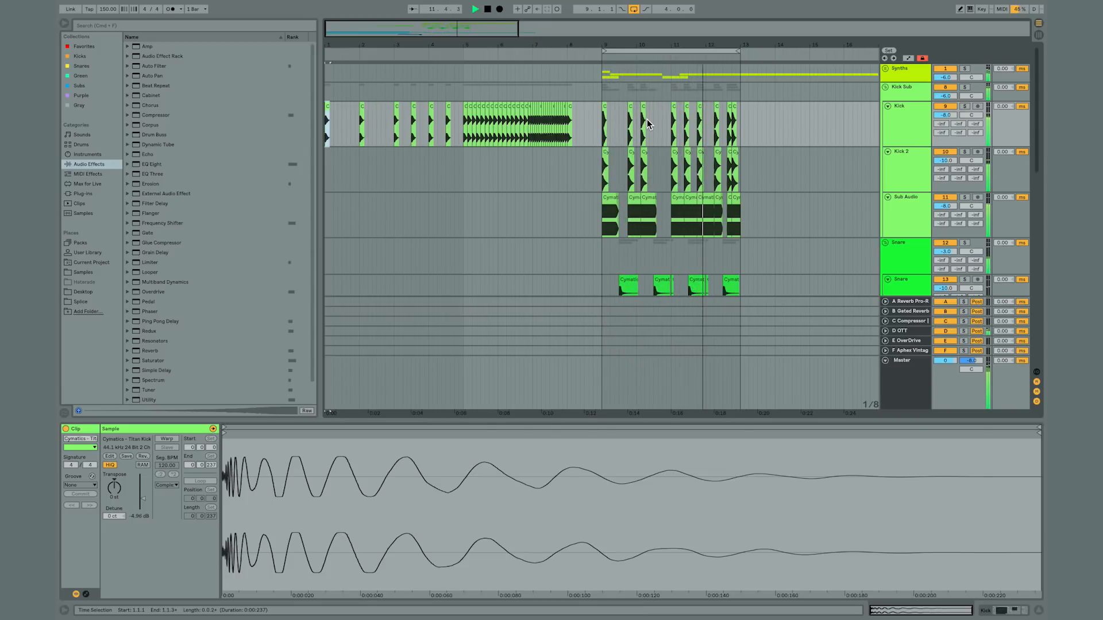
{"action": "key", "text": "space"}
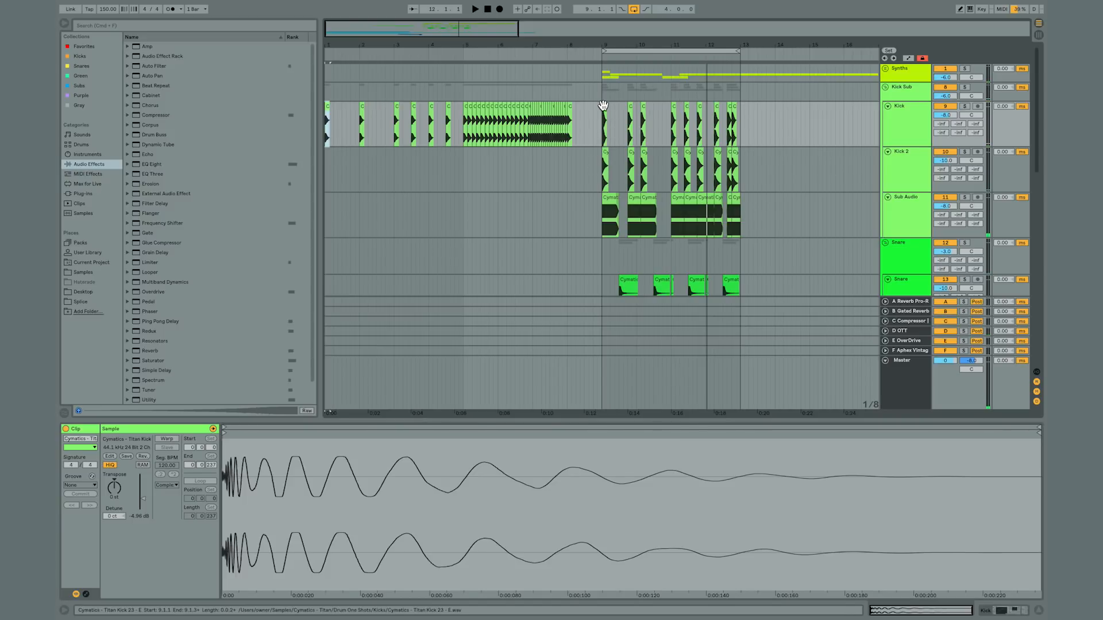
Replace the first drop kick at bar 9 on the Kick track with a copy of the second drop kick.
{"action": "left_click", "coordinate": [604, 109]}
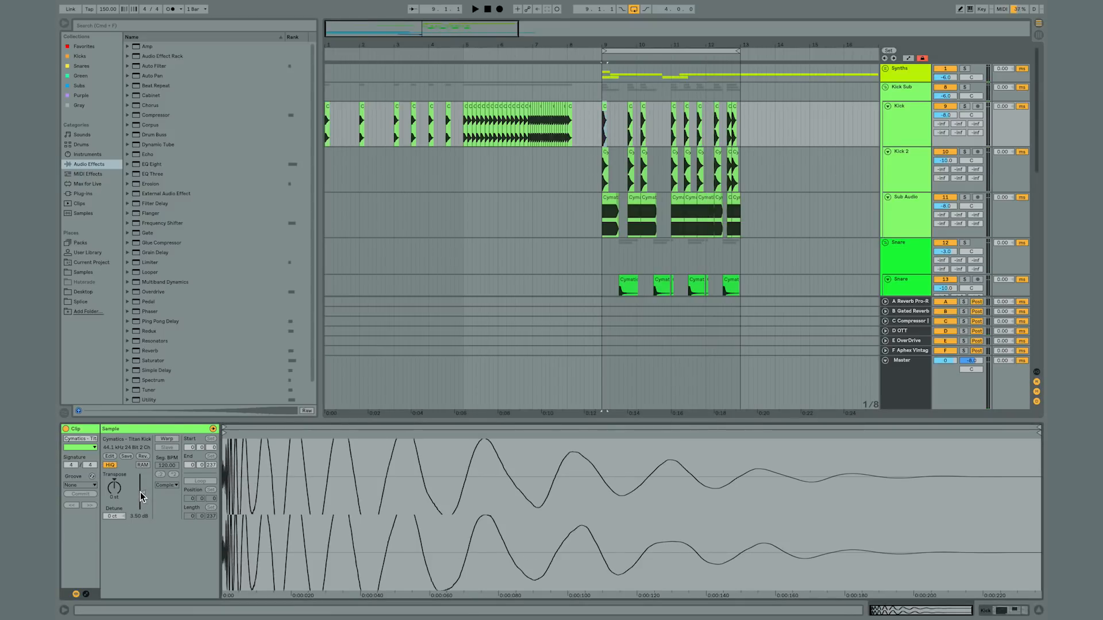
{"action": "left_click", "coordinate": [631, 115]}
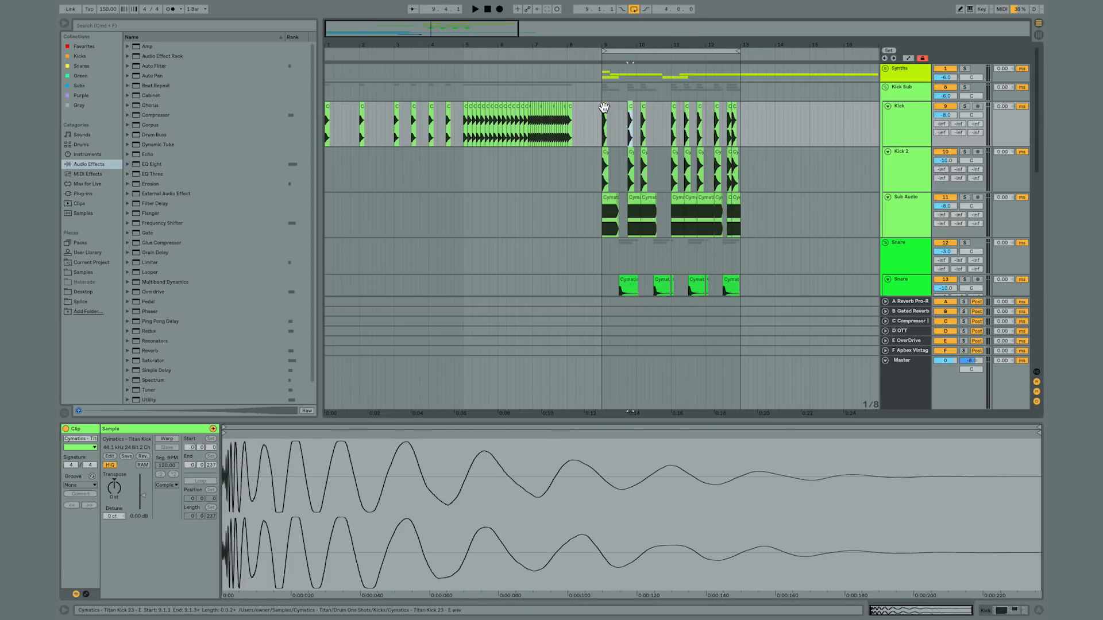
{"action": "left_click", "coordinate": [605, 110]}
{"action": "key", "text": "super+v"}
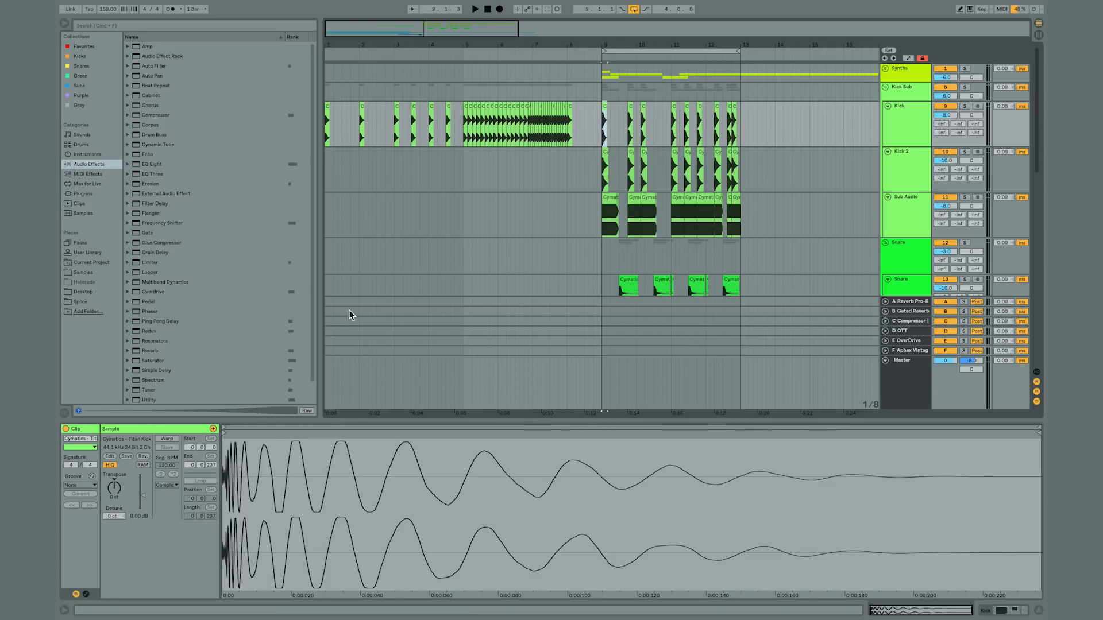
Play the transition from the end of the build-up into the drop.
{"action": "left_click", "coordinate": [524, 129]}
{"action": "key", "text": "space"}
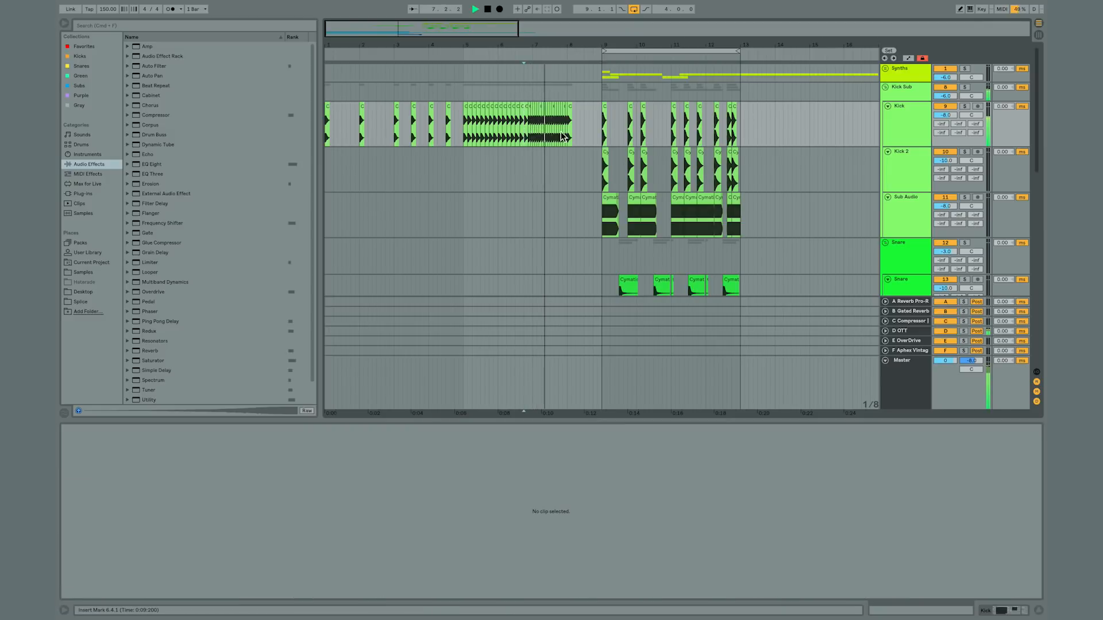
{"action": "key", "text": "space"}
Raise the gain of the first drop kick clip at bar 9 to about 4.6 dB and audition the transition from bar 6.
{"action": "left_click", "coordinate": [604, 110]}
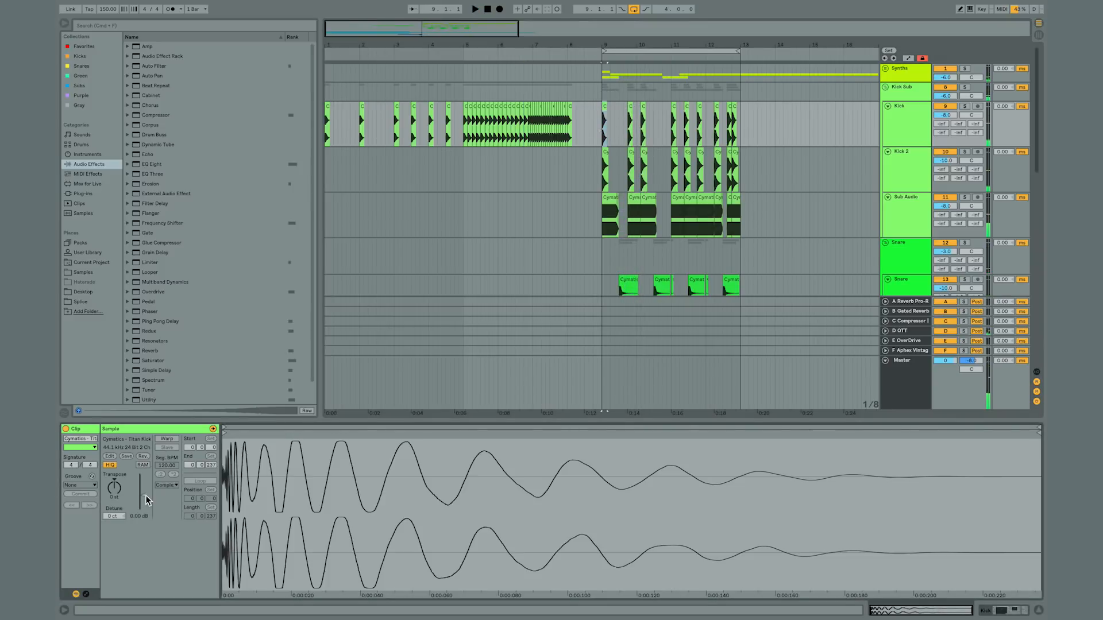
{"action": "left_click_drag", "start_coordinate": [143, 496], "coordinate": [143, 491]}
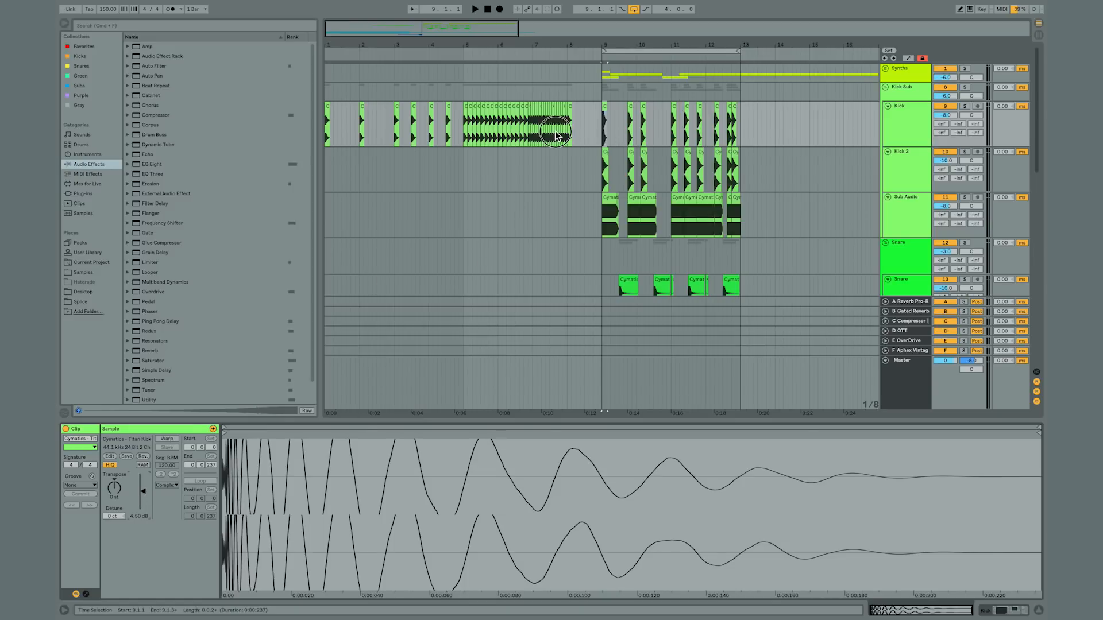
{"action": "left_click", "coordinate": [523, 136]}
{"action": "key", "text": "space"}
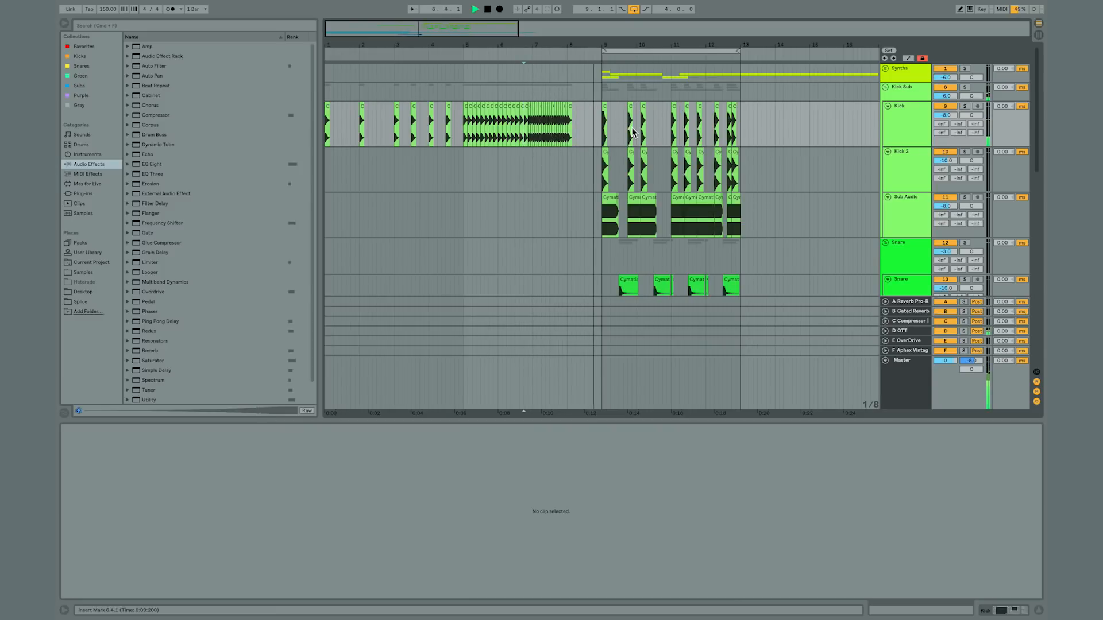
{"action": "key", "text": "space"}
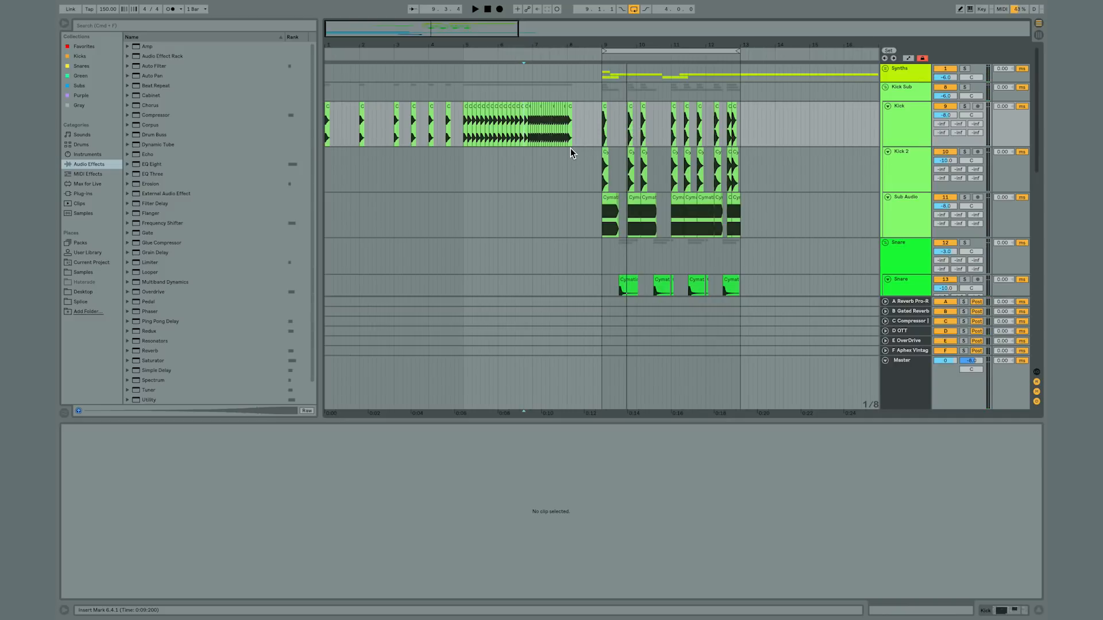
Show automation and add a Track Volume breakpoint on the Master track at bar 9, where the drop starts.
{"action": "scroll", "coordinate": [570, 149], "scroll_direction": "down", "scroll_amount": 6}
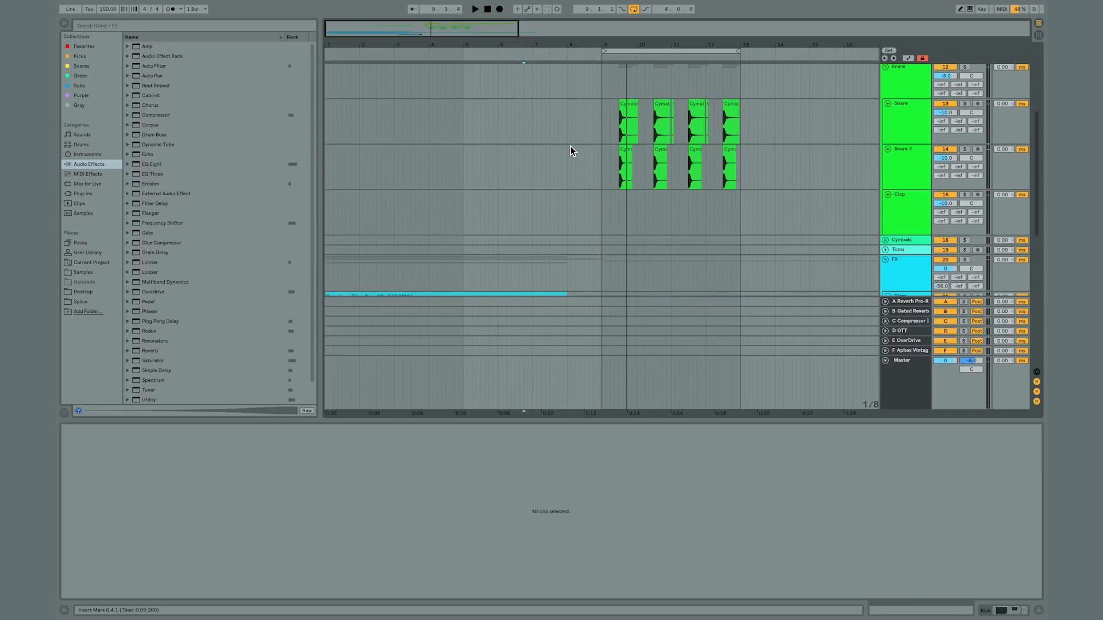
{"action": "scroll", "coordinate": [570, 146], "scroll_direction": "down", "scroll_amount": 10}
{"action": "scroll", "coordinate": [570, 146], "scroll_direction": "up", "scroll_amount": 4}
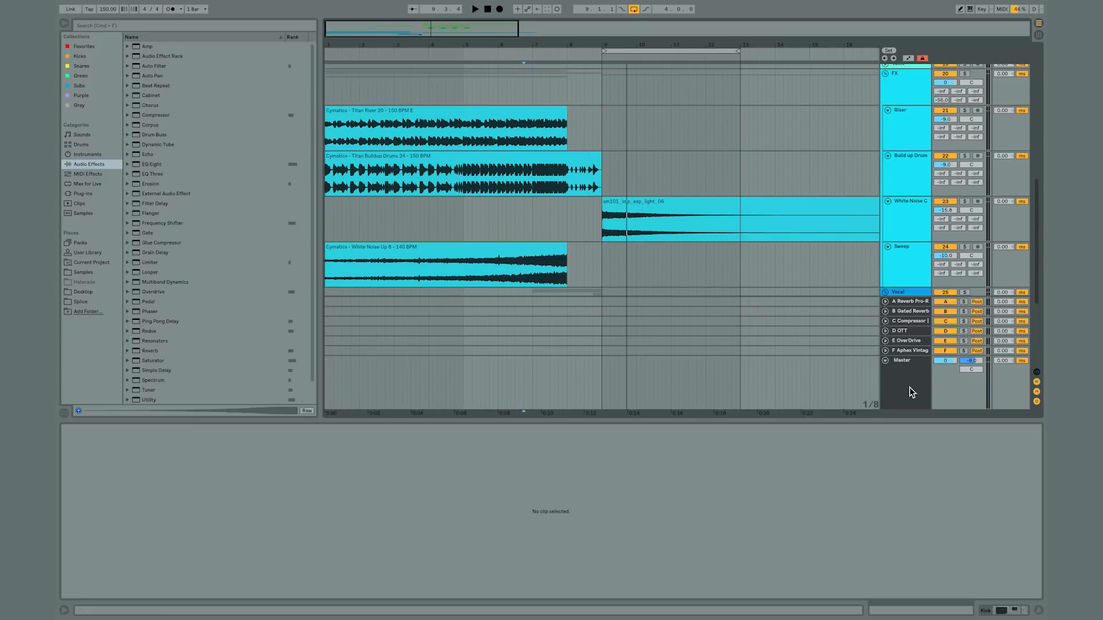
{"action": "left_click", "coordinate": [912, 363]}
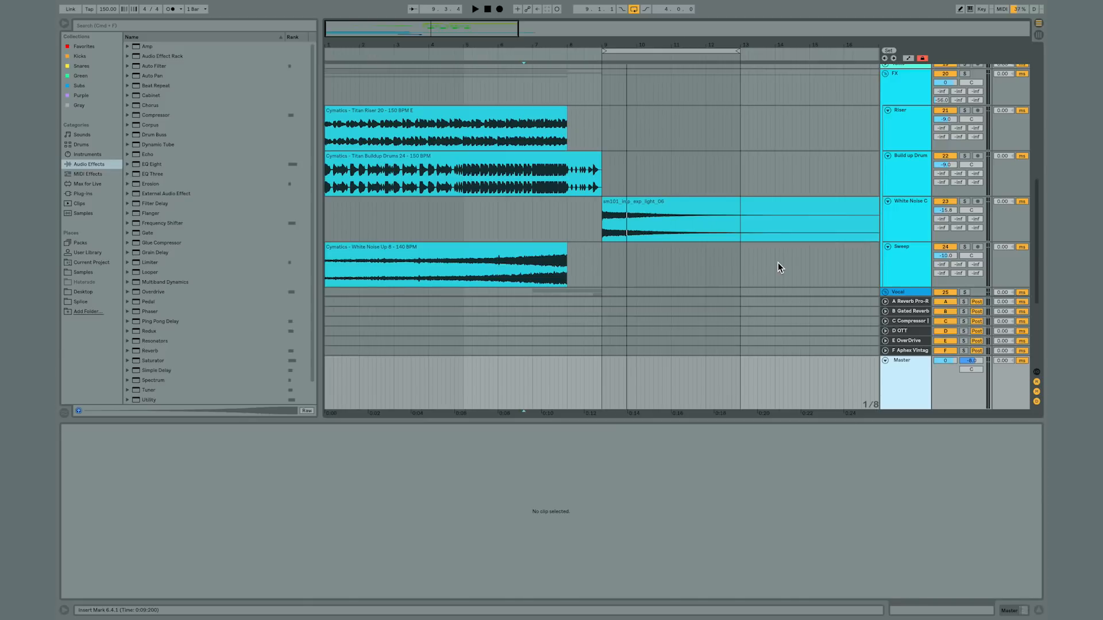
{"action": "left_click", "coordinate": [947, 364]}
{"action": "left_click", "coordinate": [948, 363]}
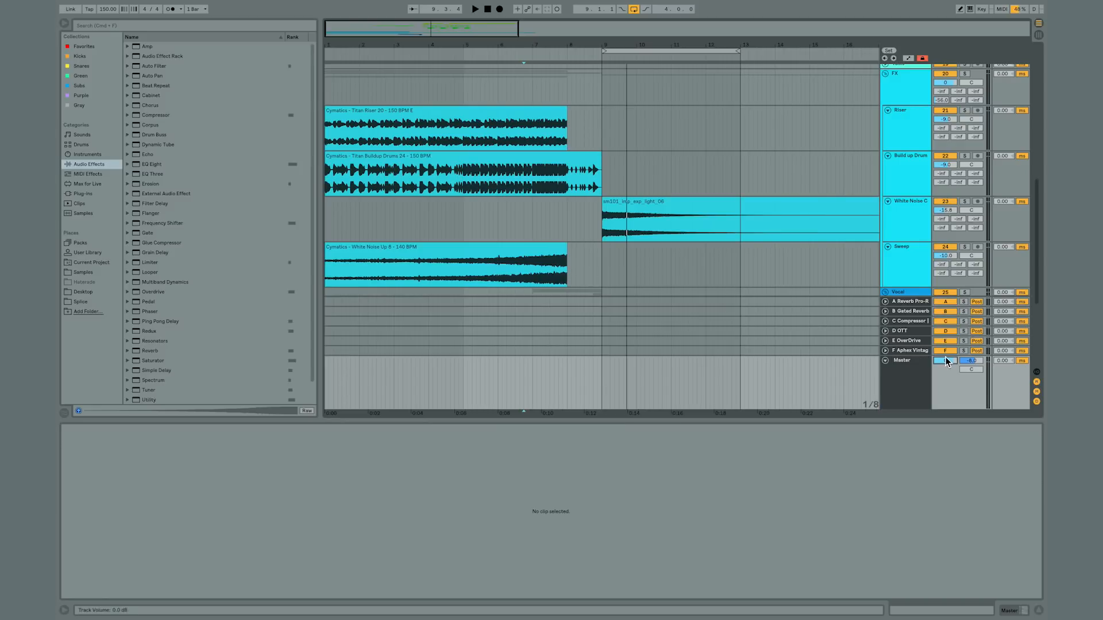
{"action": "key", "text": "a"}
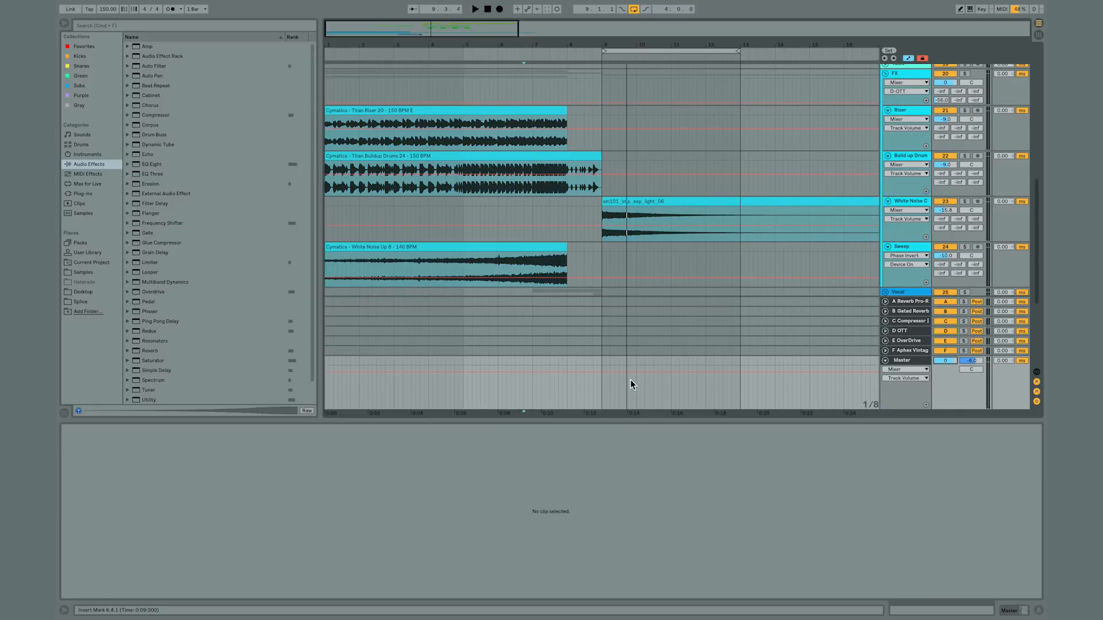
{"action": "left_click", "coordinate": [602, 373]}
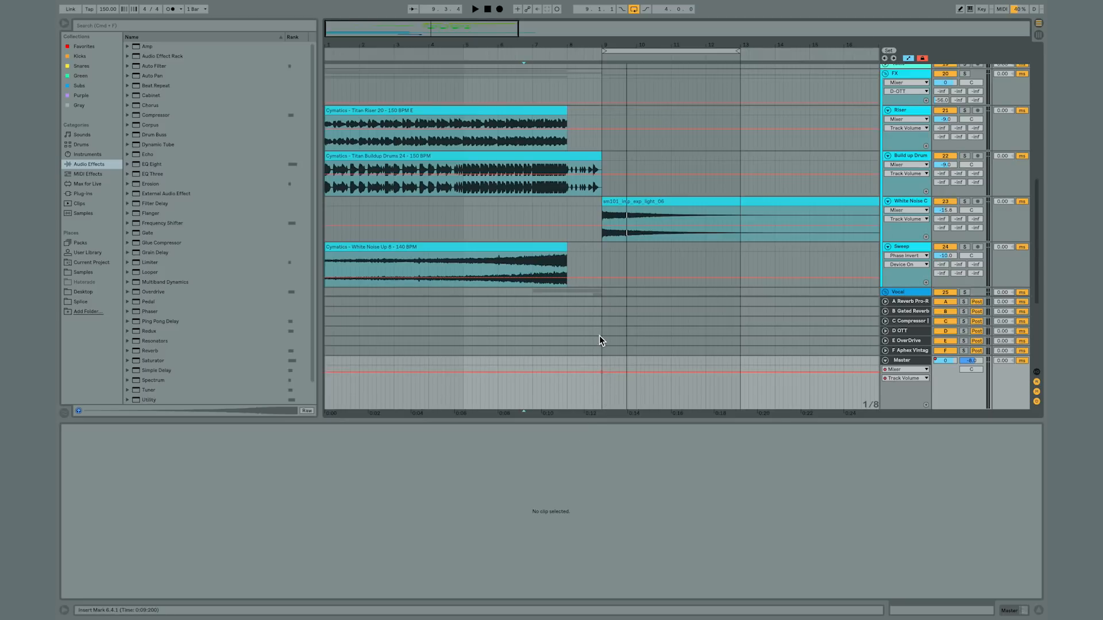
Place another Master volume breakpoint at 0.0 dB just before the drop at bar 9.
{"action": "scroll", "coordinate": [599, 336], "scroll_direction": "up", "scroll_amount": 6}
{"action": "scroll", "coordinate": [599, 339], "scroll_direction": "up", "scroll_amount": 4}
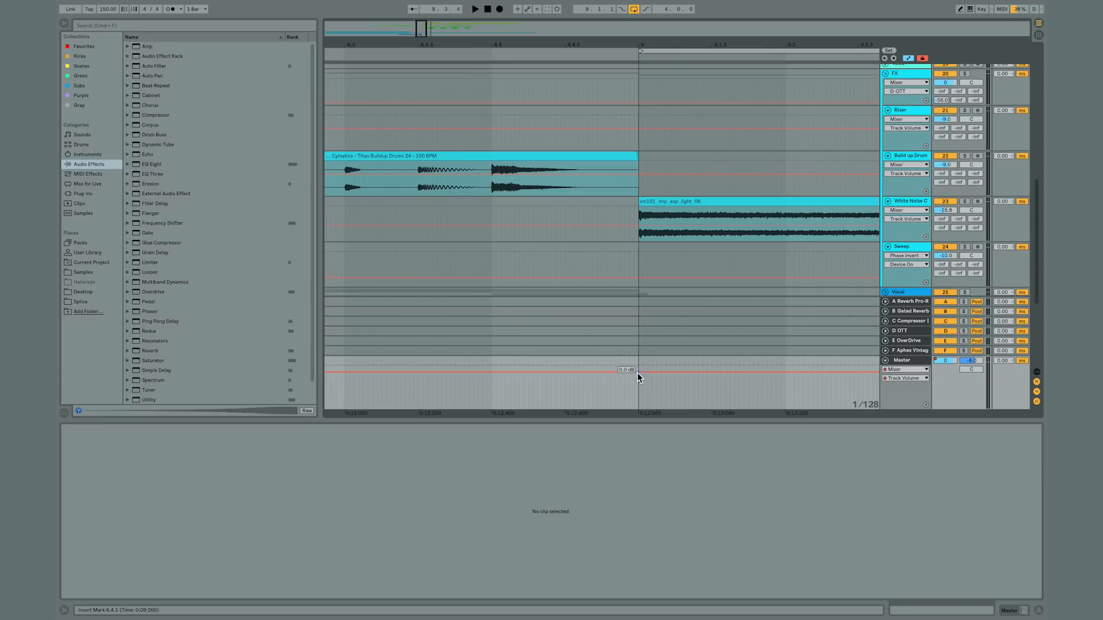
{"action": "key", "text": "minus"}
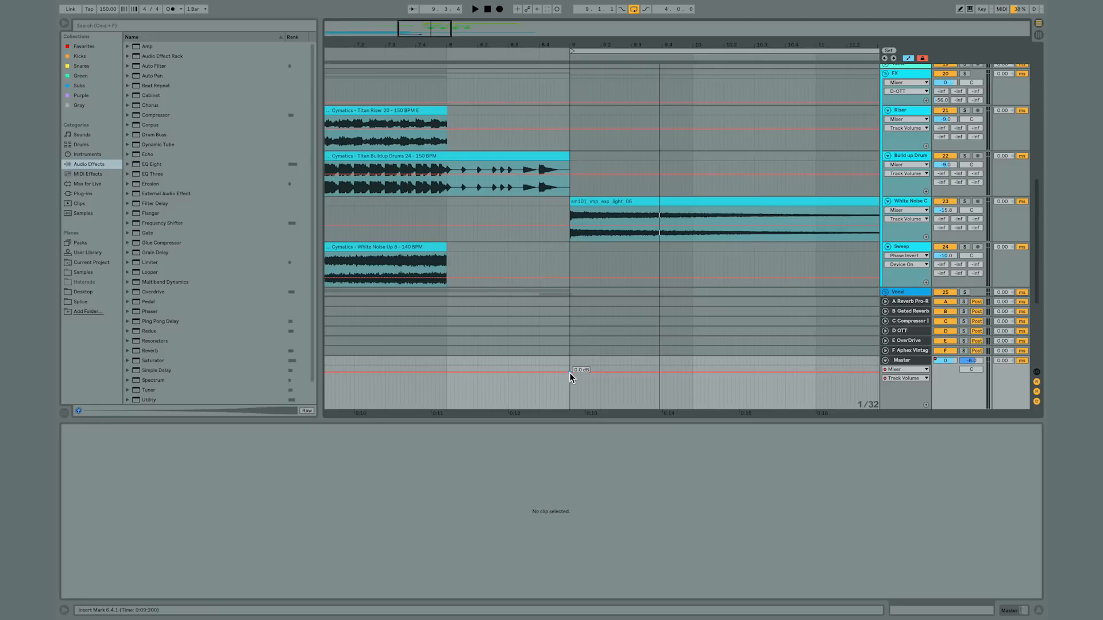
{"action": "scroll", "coordinate": [359, 376], "scroll_direction": "left", "scroll_amount": 10}
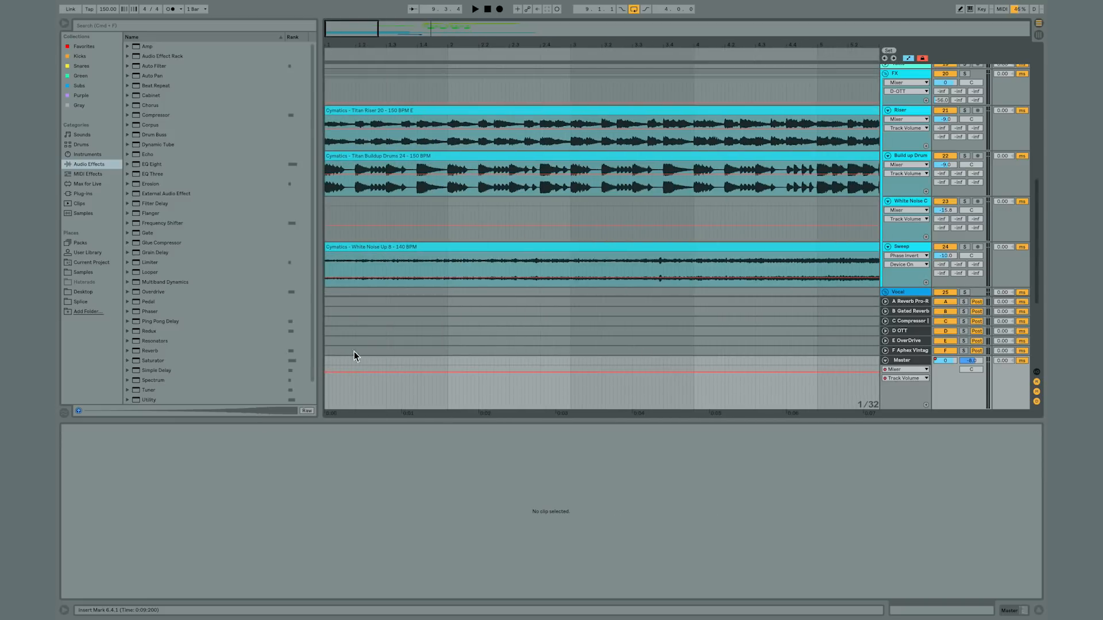
{"action": "scroll", "coordinate": [761, 362], "scroll_direction": "right", "scroll_amount": 10}
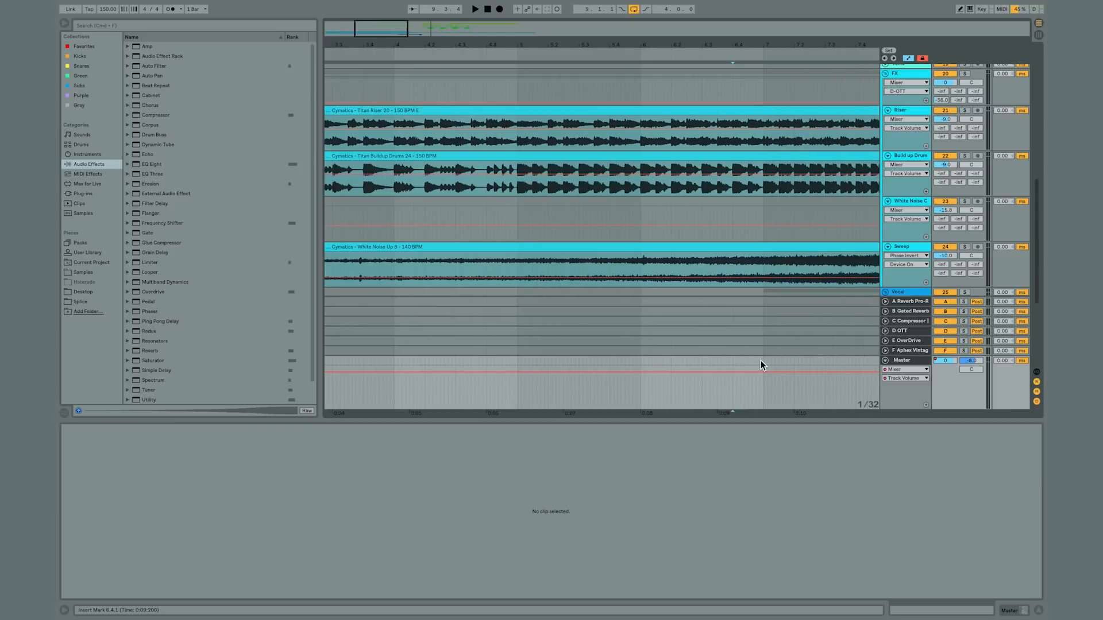
{"action": "scroll", "coordinate": [761, 360], "scroll_direction": "right", "scroll_amount": 2}
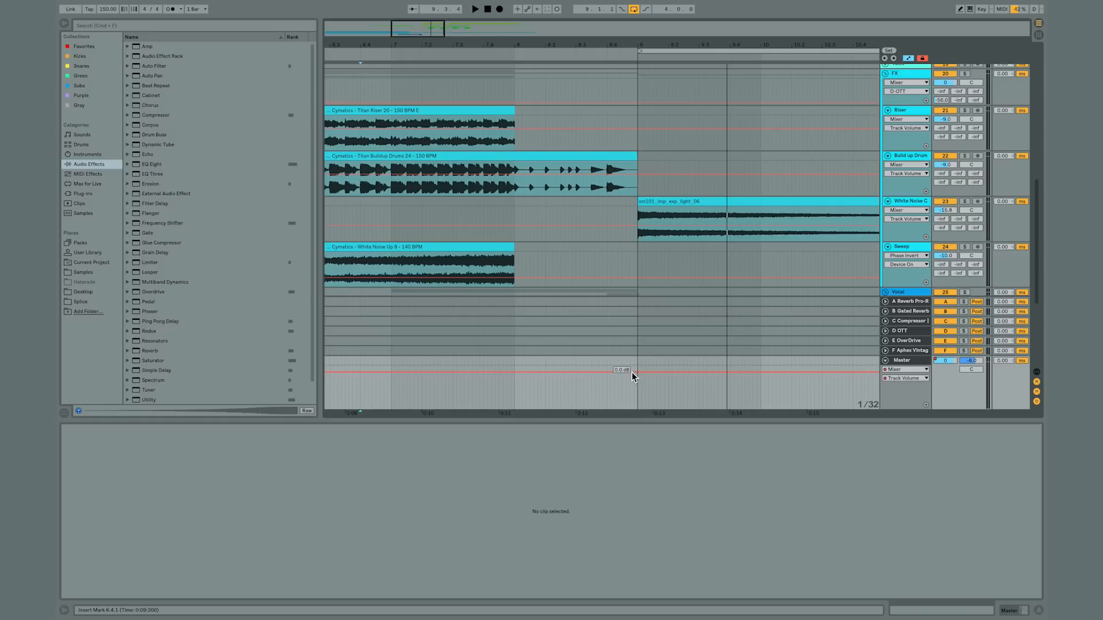
{"action": "left_click_drag", "start_coordinate": [632, 371], "coordinate": [636, 371]}
Play the arrangement from bar 1 through the drop to hear the Master volume automation.
{"action": "scroll", "coordinate": [433, 237], "scroll_direction": "left", "scroll_amount": 10}
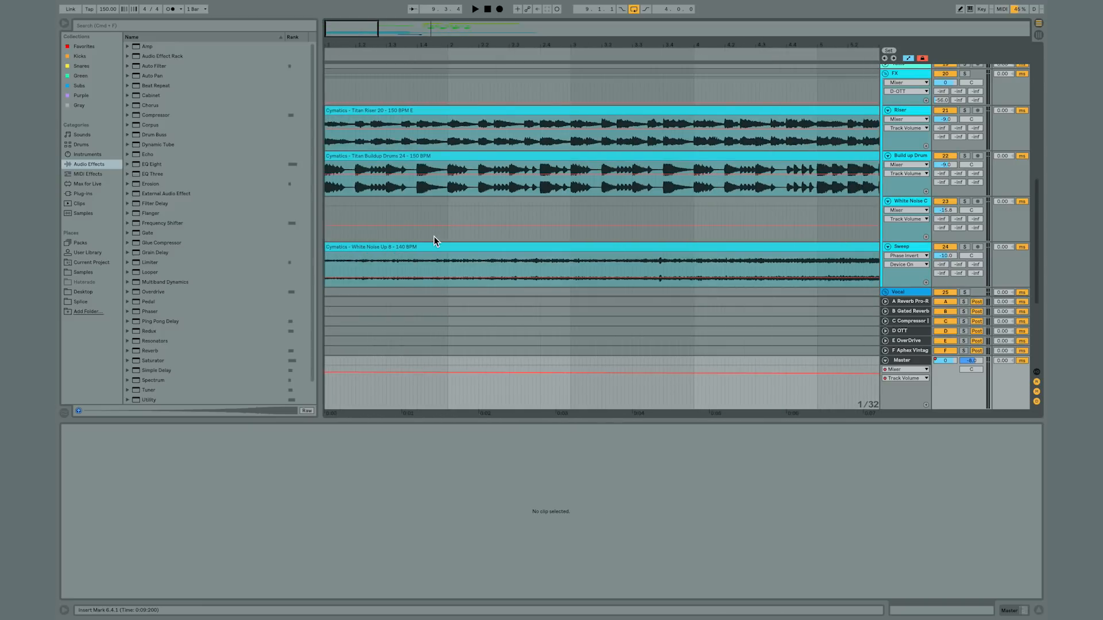
{"action": "scroll", "coordinate": [433, 236], "scroll_direction": "down", "scroll_amount": 1}
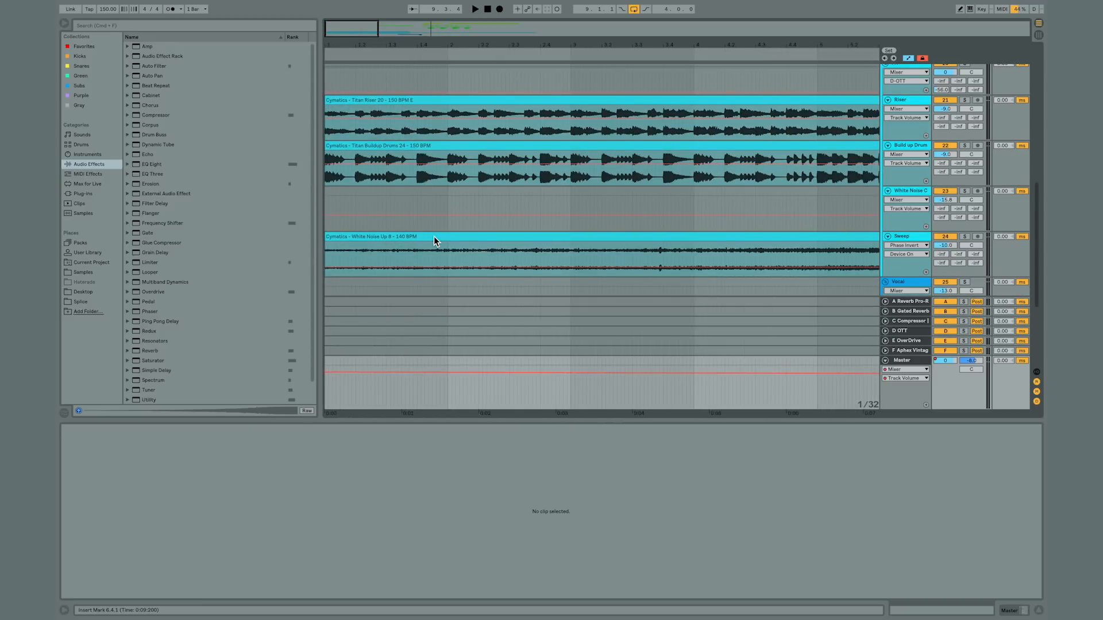
{"action": "left_click", "coordinate": [326, 192]}
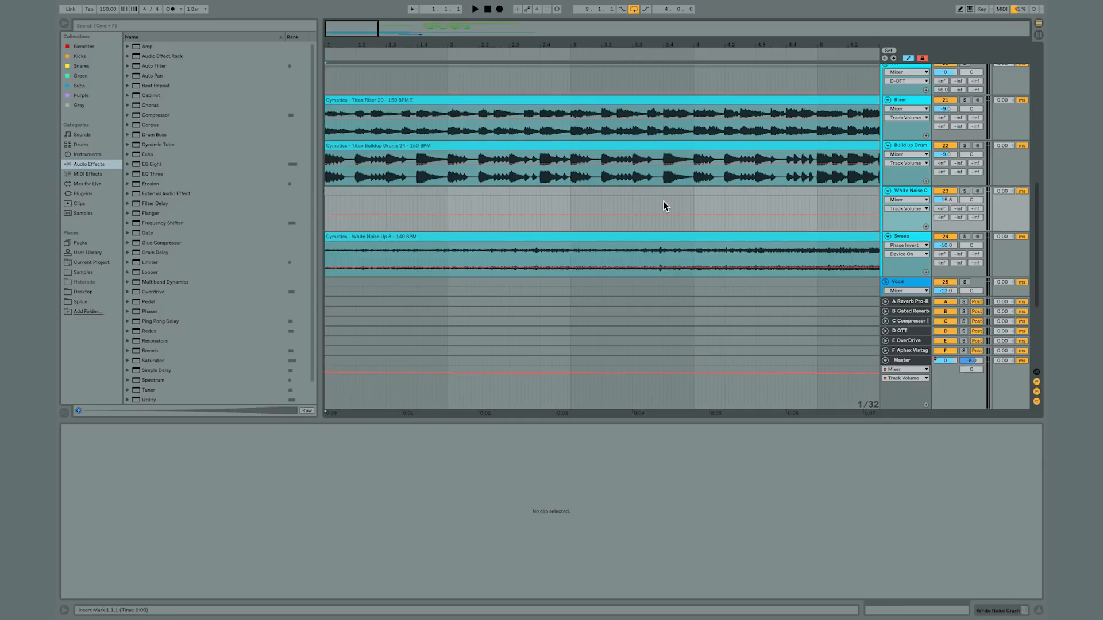
{"action": "key", "text": "space"}
{"action": "key", "text": "minus"}
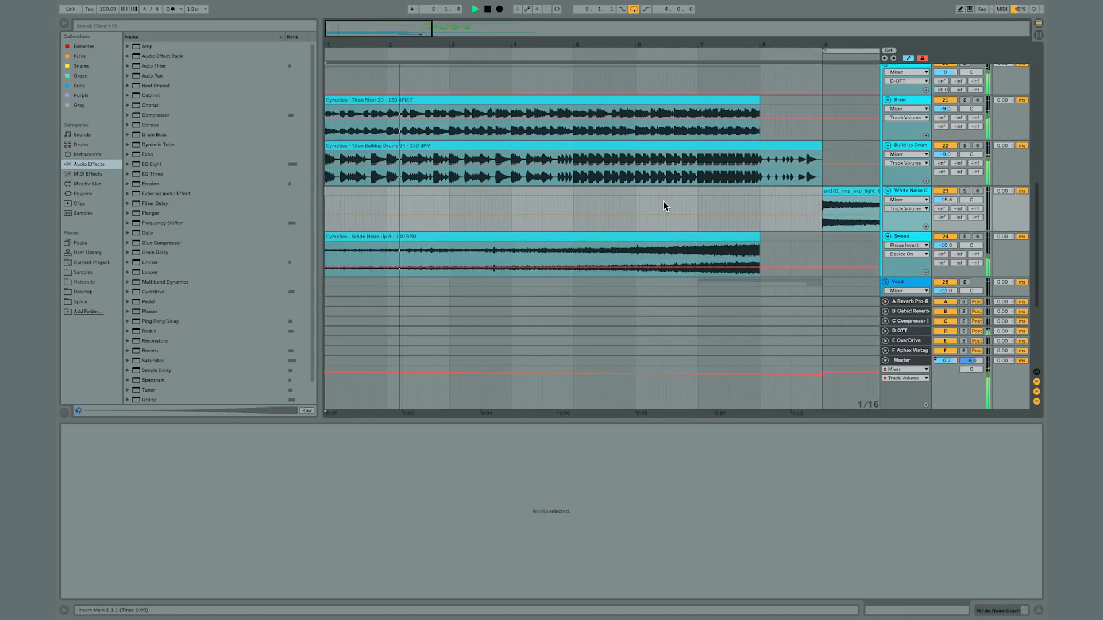
{"action": "key", "text": "minus"}
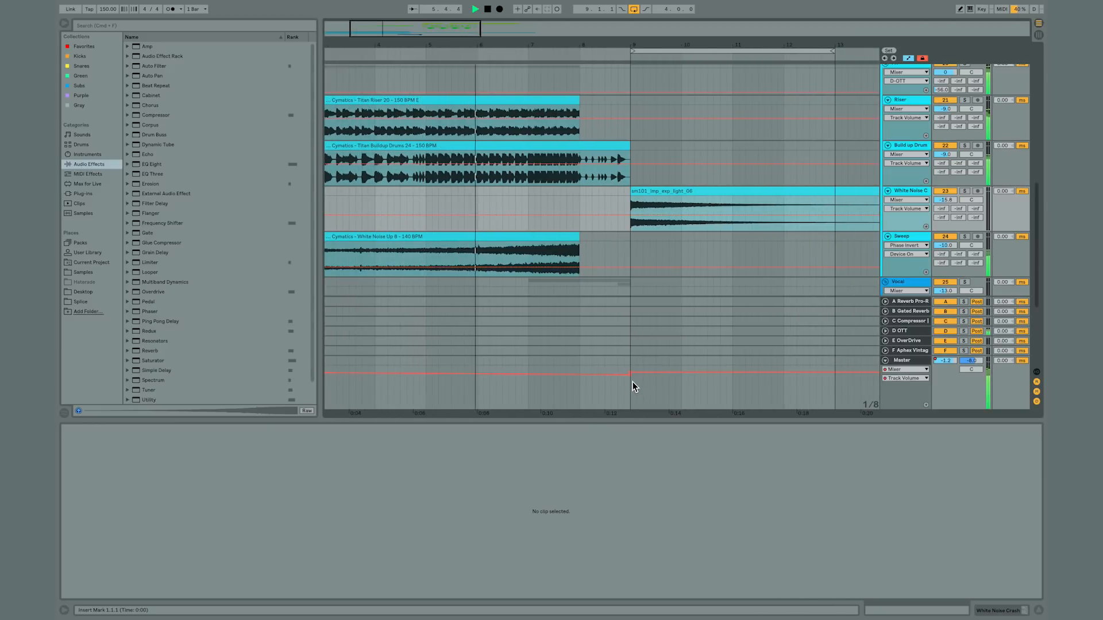
{"action": "mouse_move", "coordinate": [632, 375]}
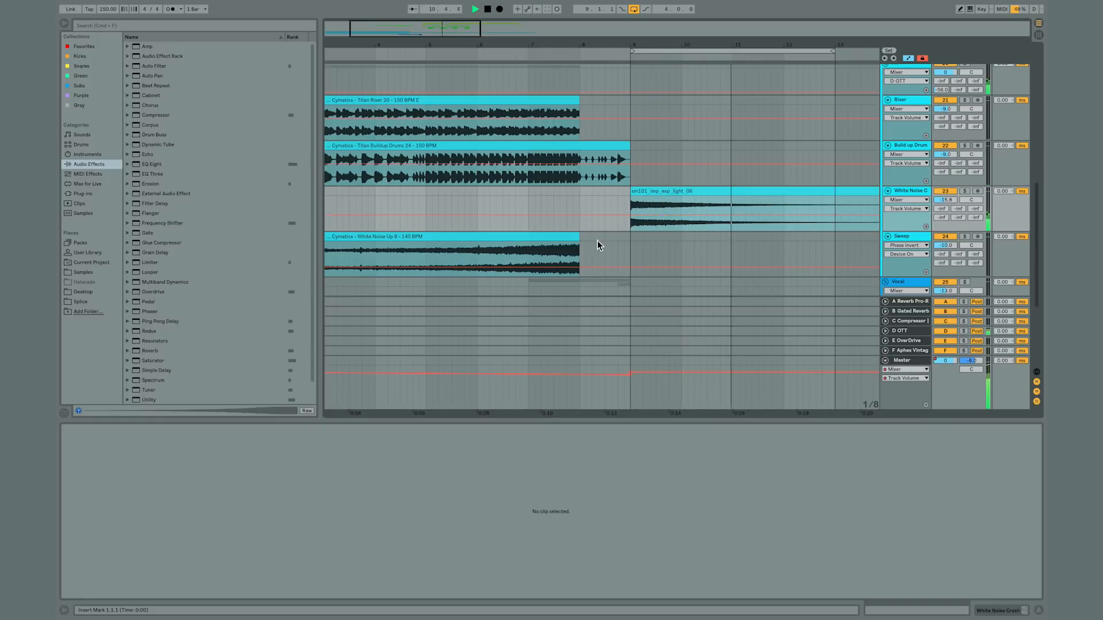
Hide the automation lanes and set the insert marker at bar 8 on the white noise track.
{"action": "scroll", "coordinate": [597, 241], "scroll_direction": "up", "scroll_amount": 2}
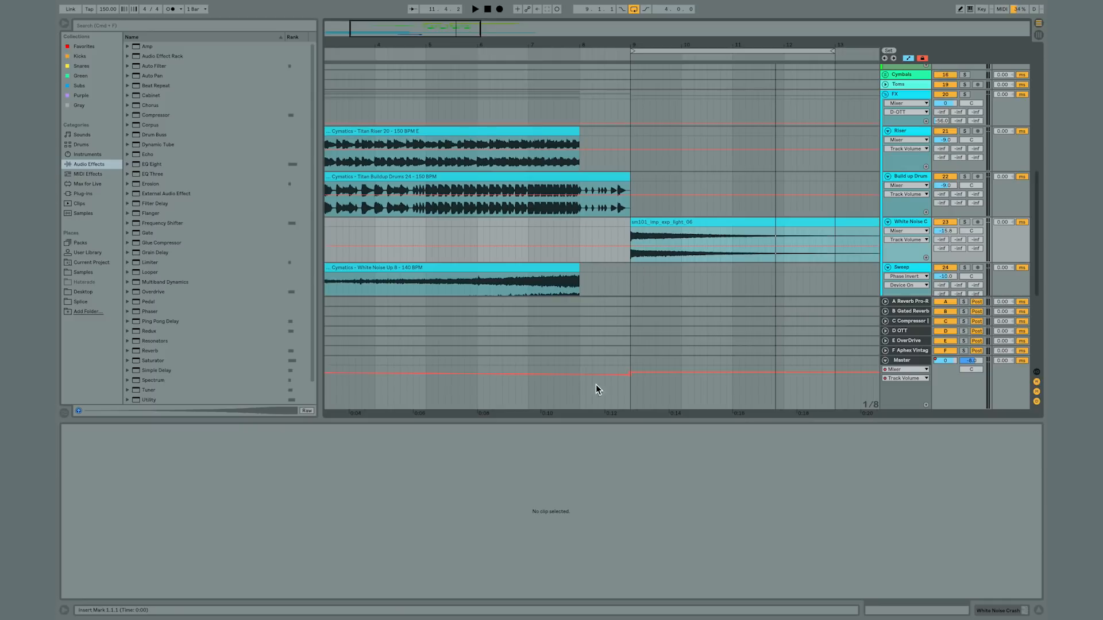
{"action": "key", "text": "a"}
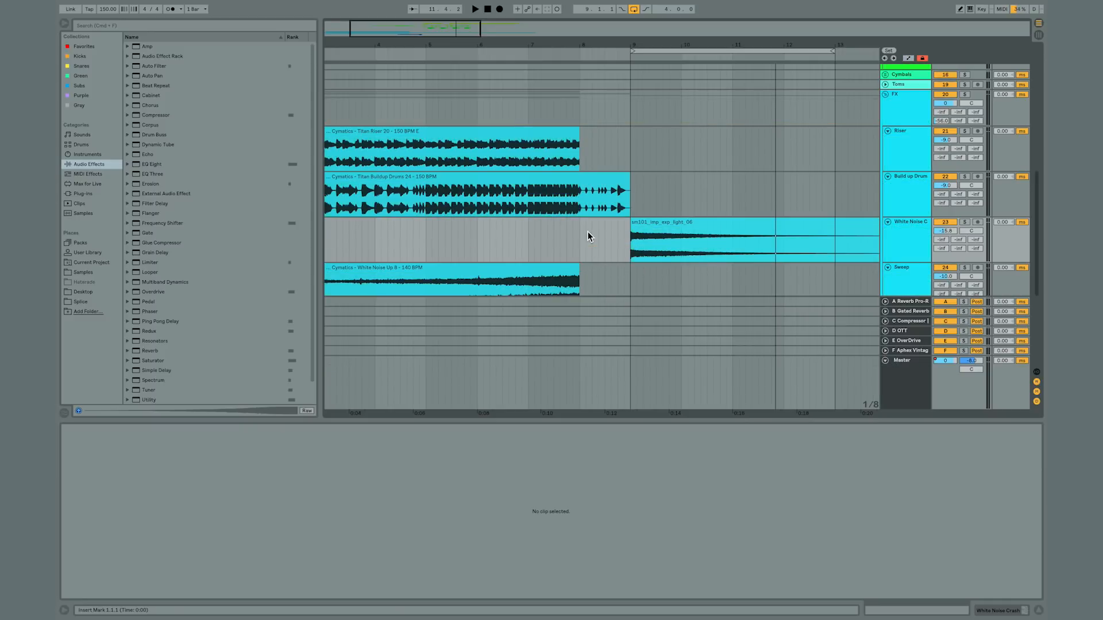
{"action": "left_click", "coordinate": [580, 228]}
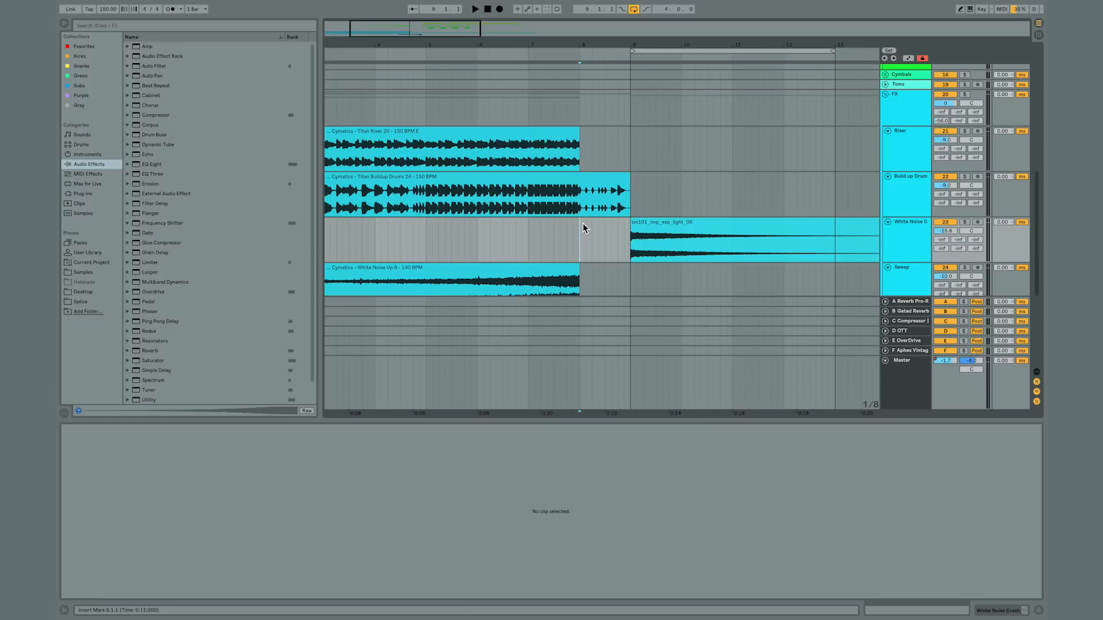
{"action": "scroll", "coordinate": [583, 228], "scroll_direction": "up", "scroll_amount": 15}
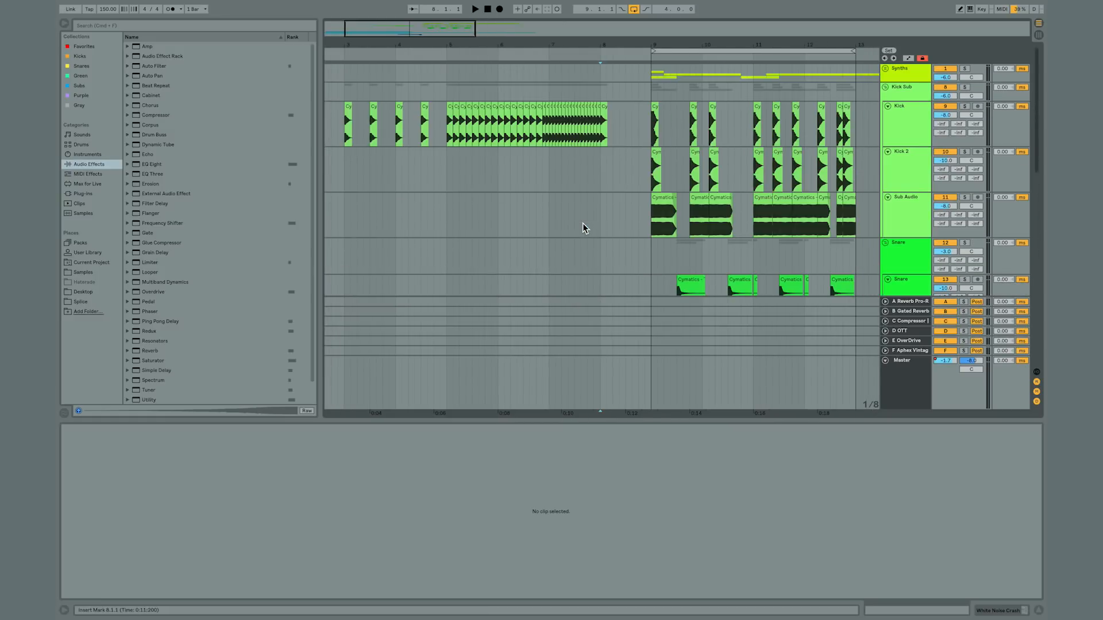
{"action": "scroll", "coordinate": [582, 222], "scroll_direction": "down", "scroll_amount": 15}
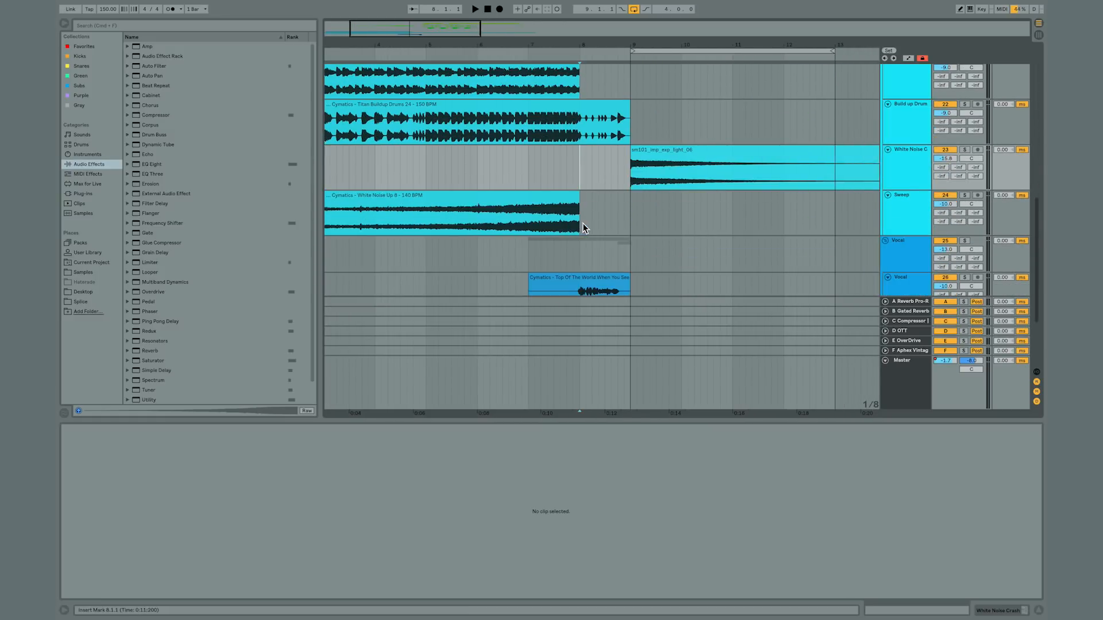
Add KSHMR Short Sweep 08.wav to the white noise track from 7.4.1 to 8.4.1, leaving a one-beat gap before the drop.
{"action": "left_click", "coordinate": [83, 274]}
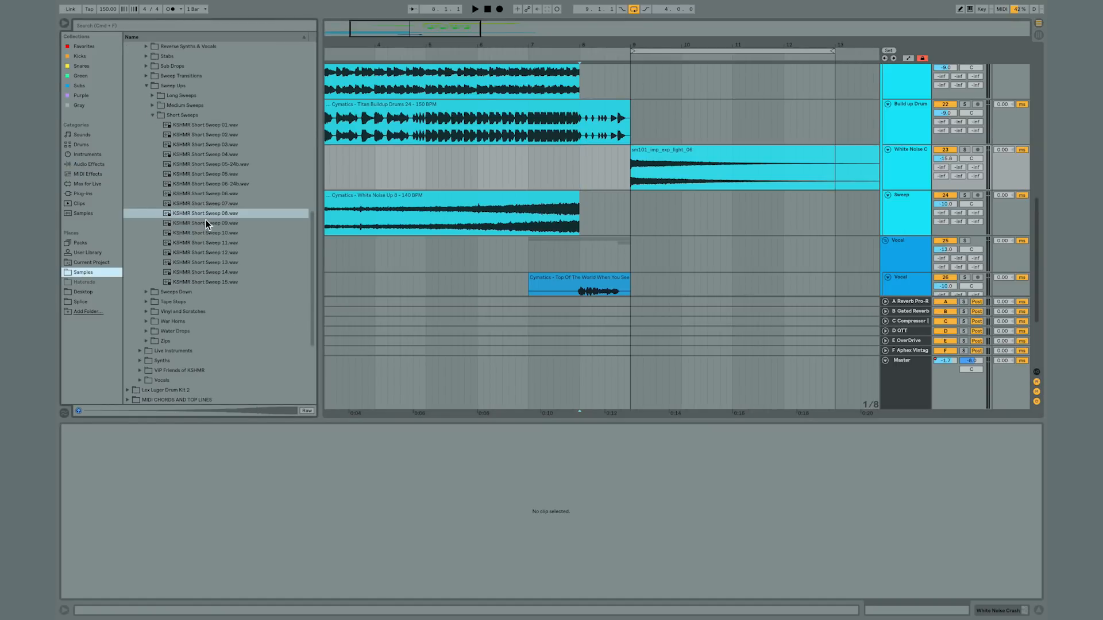
{"action": "left_click_drag", "start_coordinate": [210, 217], "coordinate": [569, 165]}
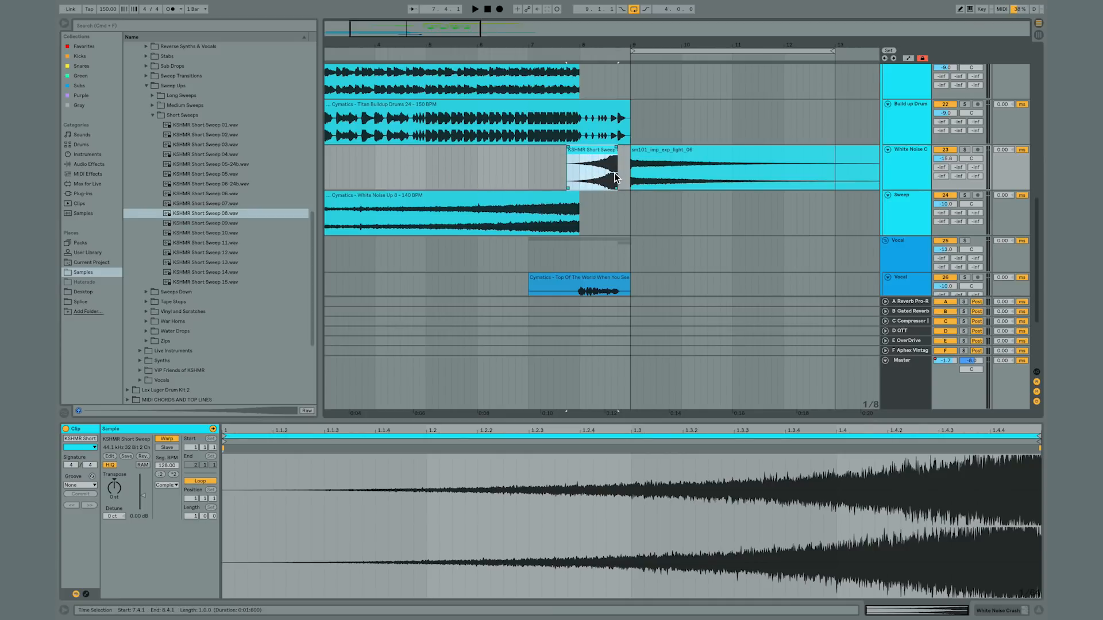
{"action": "left_click_drag", "start_coordinate": [619, 171], "coordinate": [630, 170]}
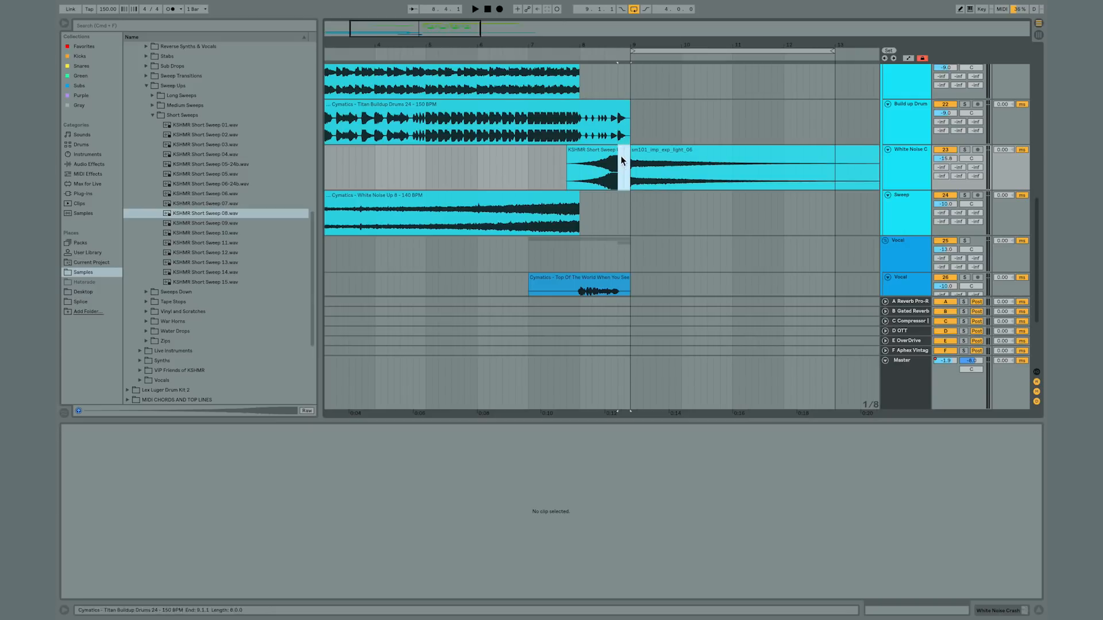
Audition the transition into the drop with the short sweep, playing from bar 5 and again from bar 6.
{"action": "left_click", "coordinate": [433, 175]}
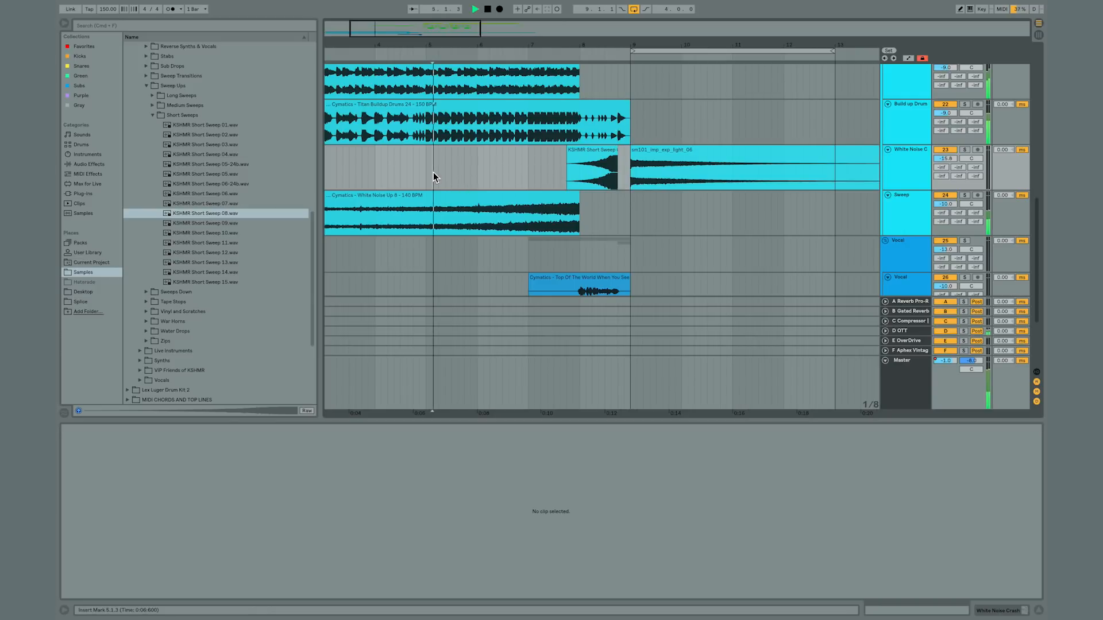
{"action": "key", "text": "space"}
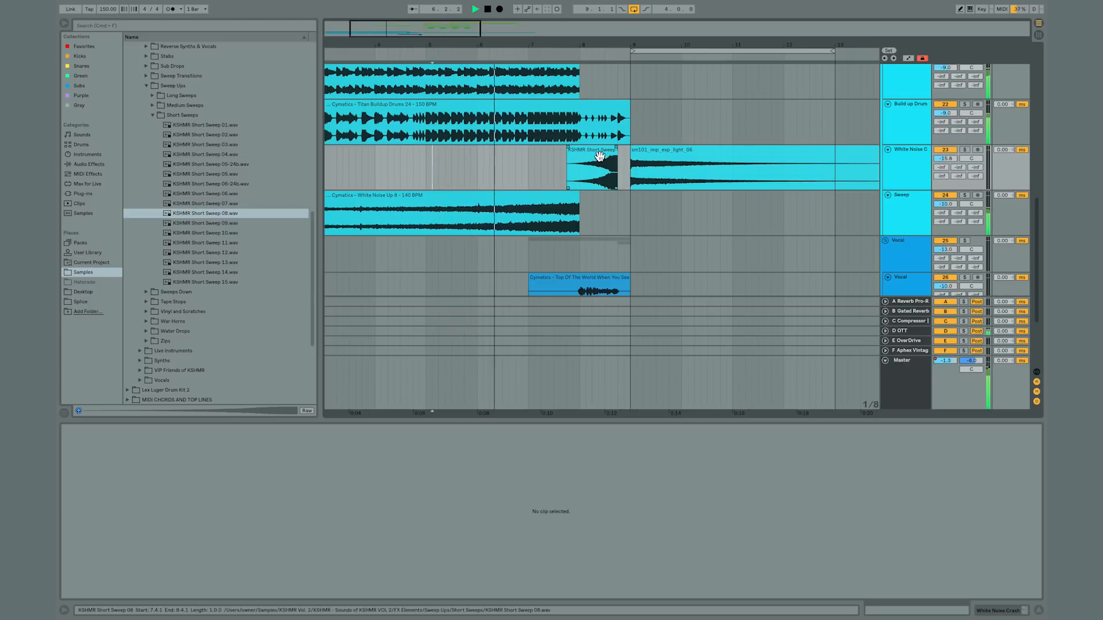
{"action": "scroll", "coordinate": [594, 164], "scroll_direction": "up", "scroll_amount": 2}
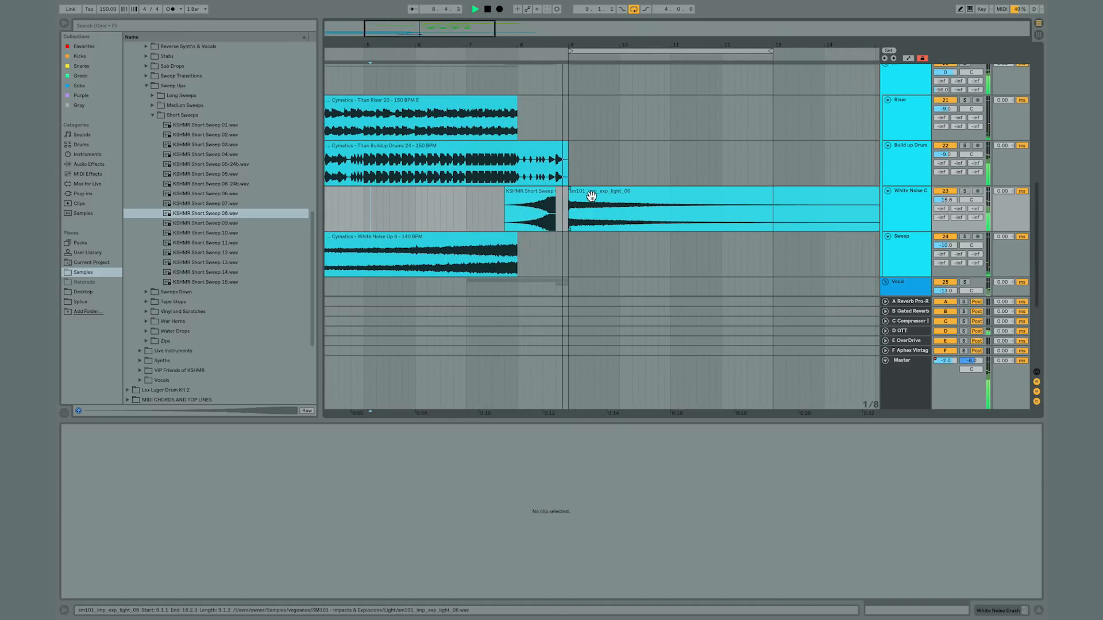
{"action": "left_click", "coordinate": [514, 205]}
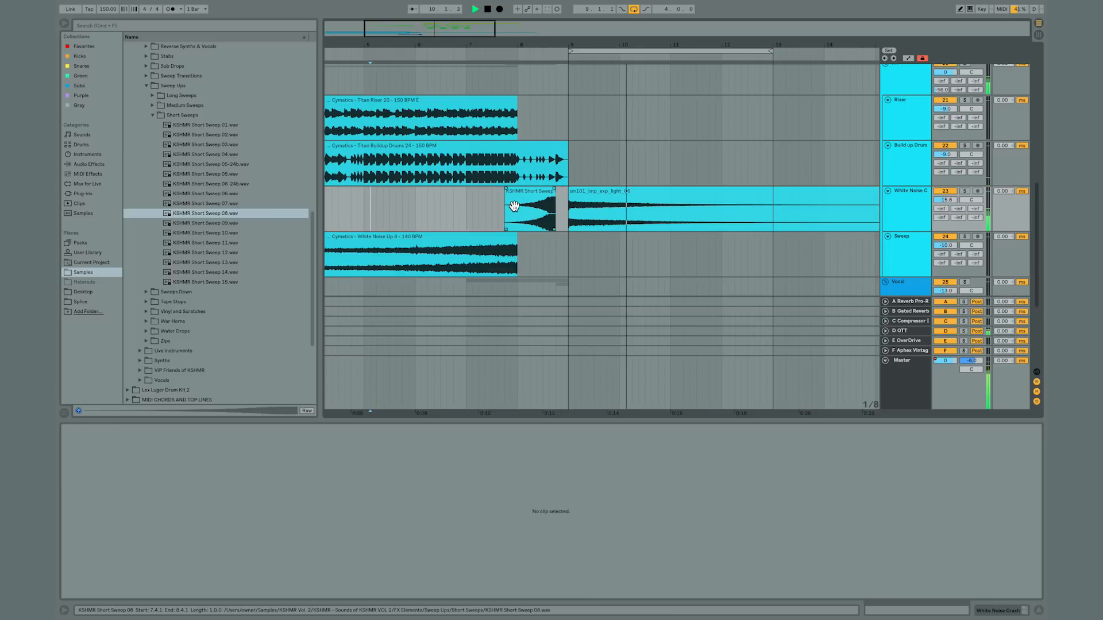
{"action": "key", "text": "space"}
{"action": "left_click", "coordinate": [427, 213]}
{"action": "key", "text": "space"}
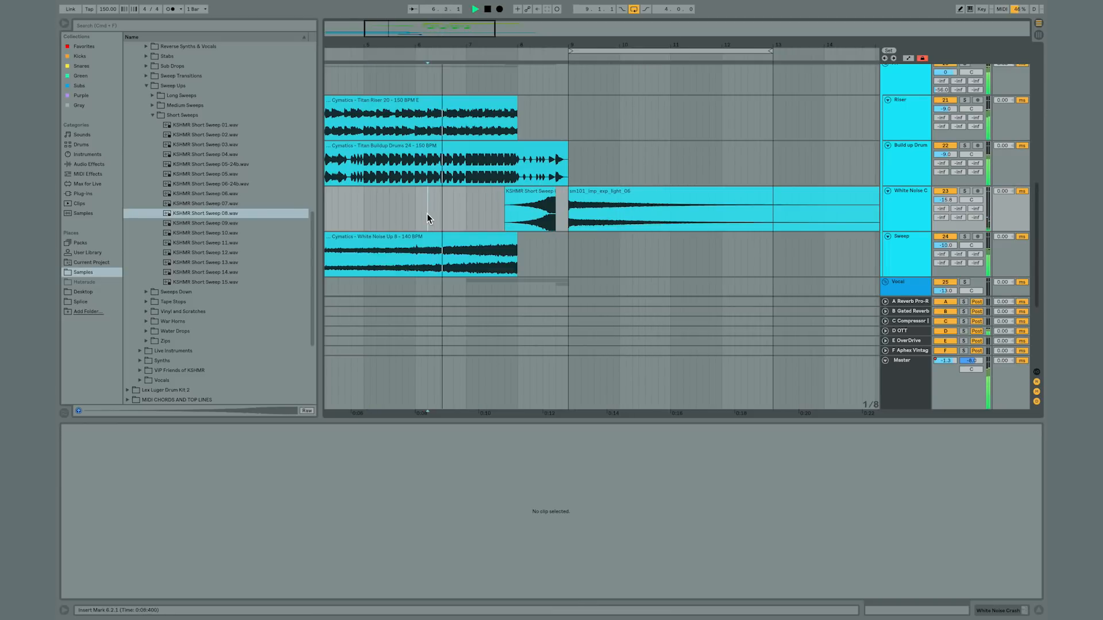
{"action": "left_click", "coordinate": [528, 207]}
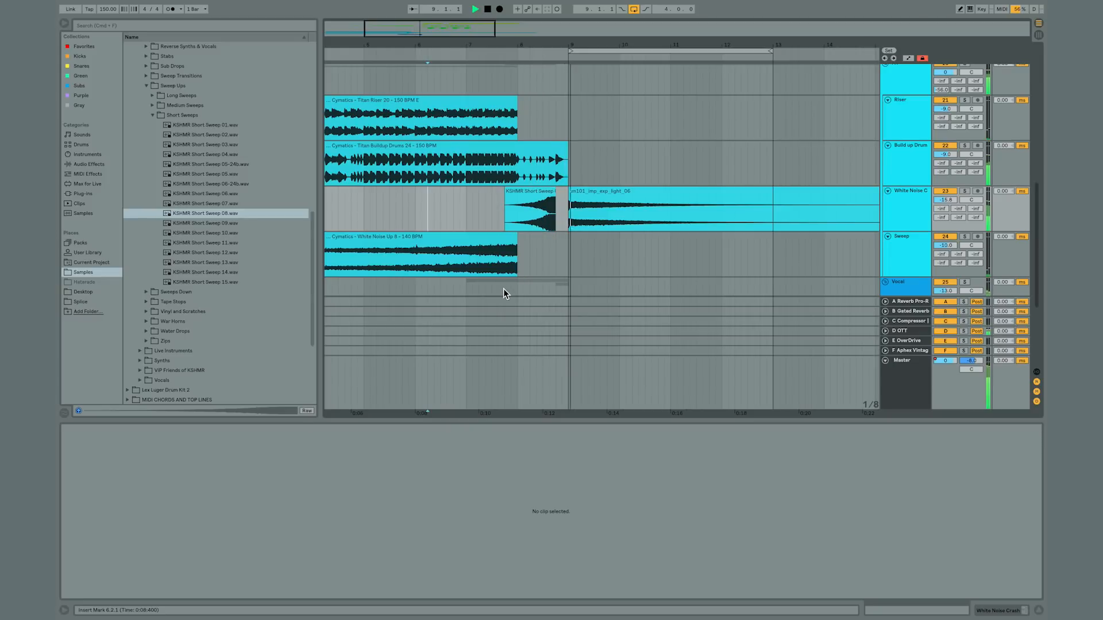
{"action": "key", "text": "space"}
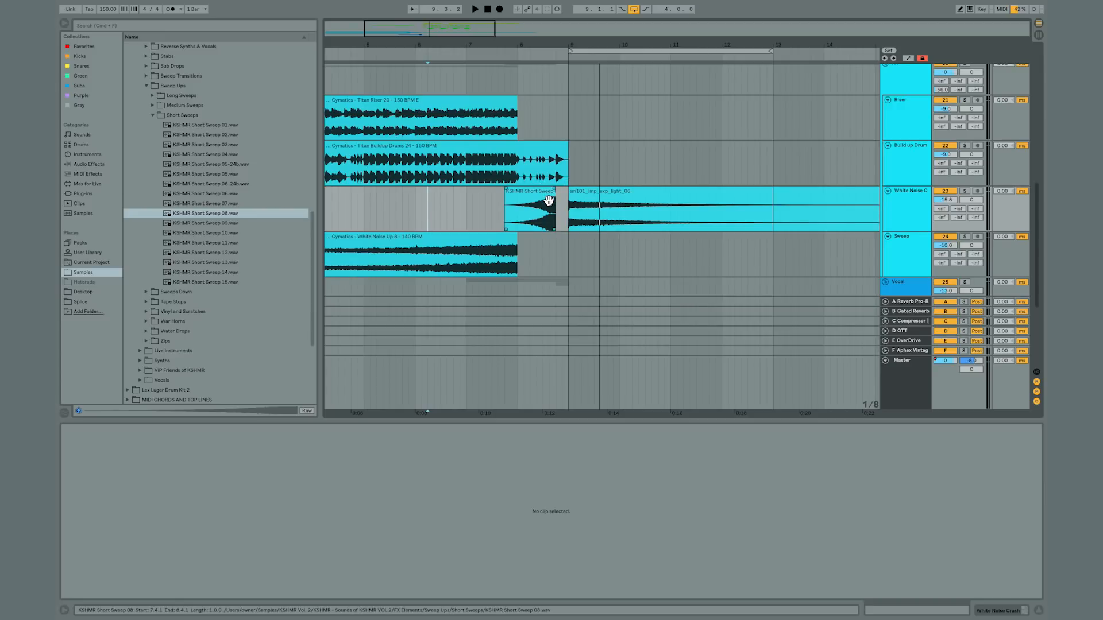
Place a short piece of the first Titan 808 clip on the Sub Audio track directly before bar 9, starting at 8.4.3.
{"action": "scroll", "coordinate": [550, 198], "scroll_direction": "down", "scroll_amount": 5}
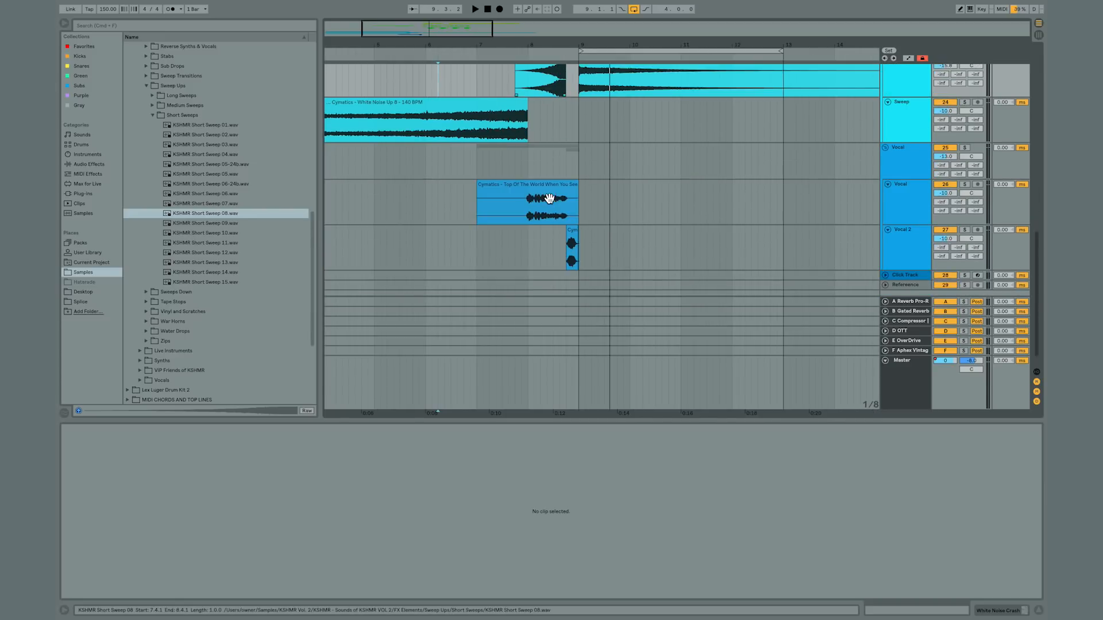
{"action": "scroll", "coordinate": [550, 198], "scroll_direction": "up", "scroll_amount": 7}
{"action": "scroll", "coordinate": [550, 198], "scroll_direction": "left", "scroll_amount": 2}
{"action": "scroll", "coordinate": [549, 198], "scroll_direction": "up", "scroll_amount": 5}
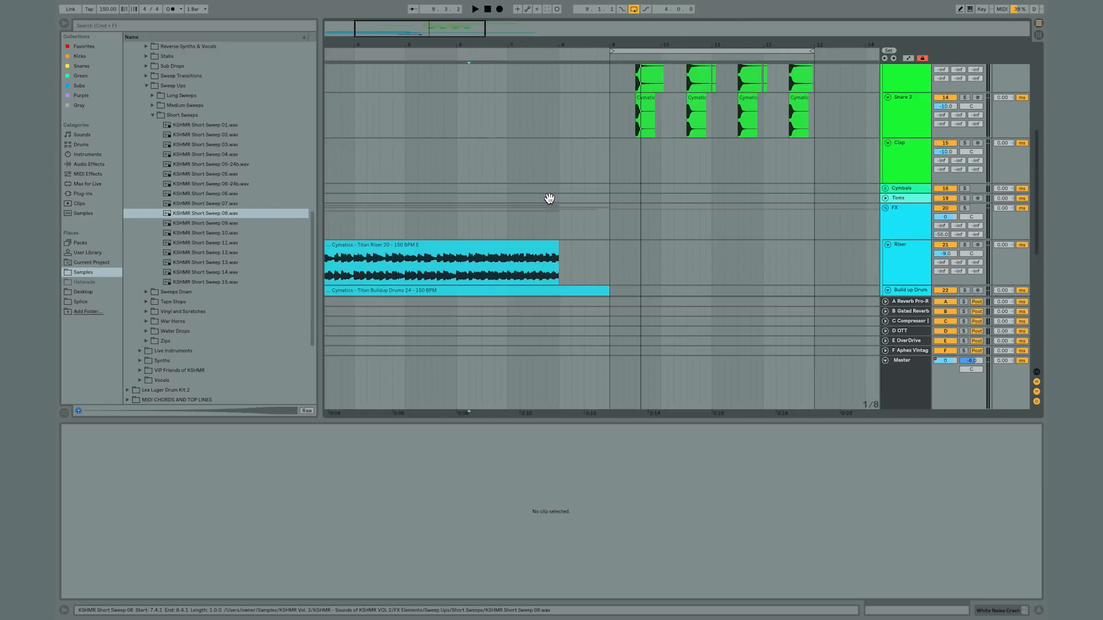
{"action": "scroll", "coordinate": [550, 198], "scroll_direction": "right", "scroll_amount": 2}
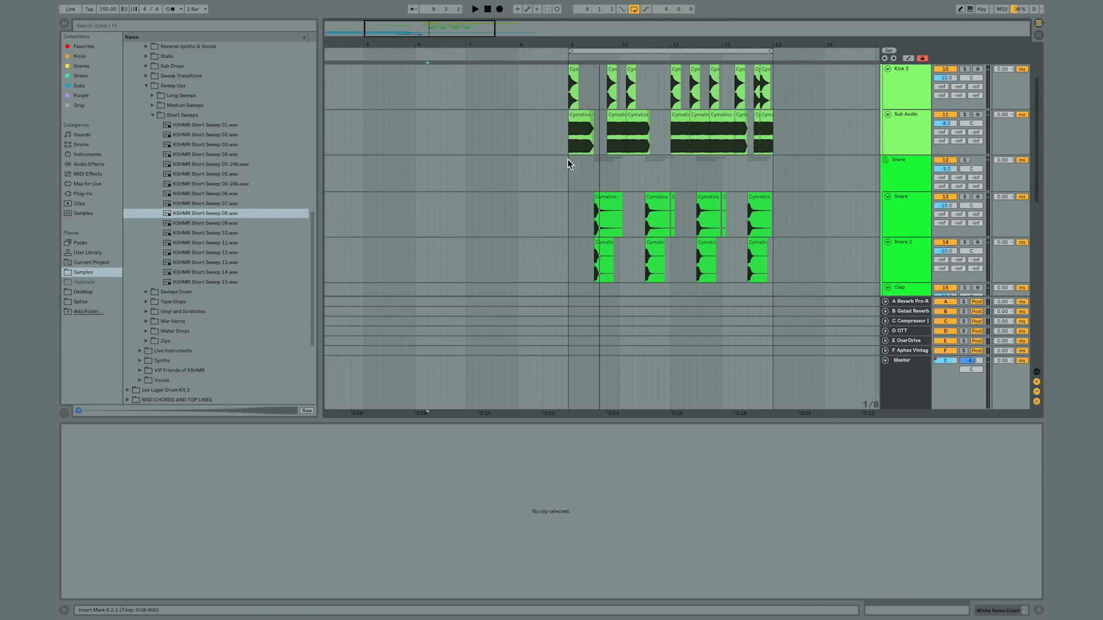
{"action": "scroll", "coordinate": [569, 159], "scroll_direction": "up", "scroll_amount": 3}
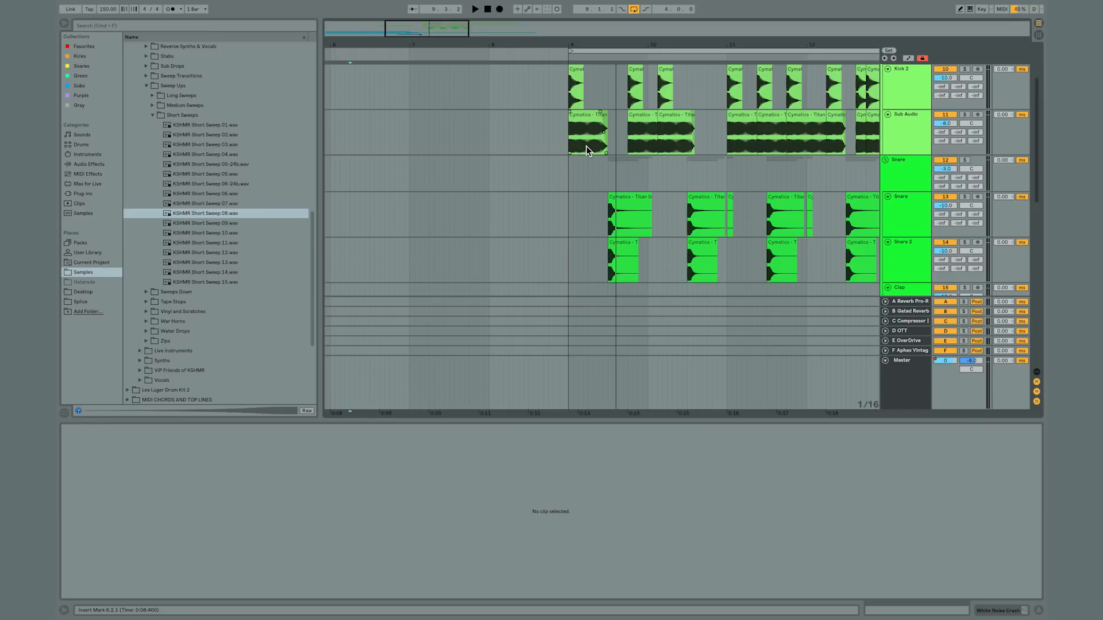
{"action": "scroll", "coordinate": [586, 146], "scroll_direction": "up", "scroll_amount": 4}
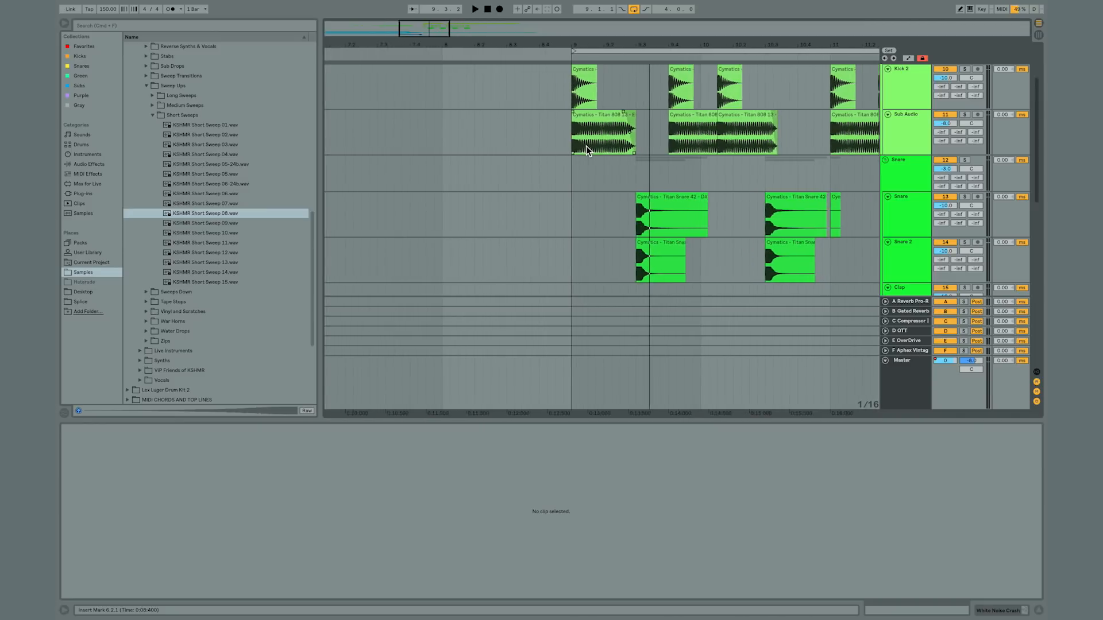
{"action": "left_click", "coordinate": [627, 144]}
{"action": "left_click_drag", "start_coordinate": [630, 145], "coordinate": [571, 133]}
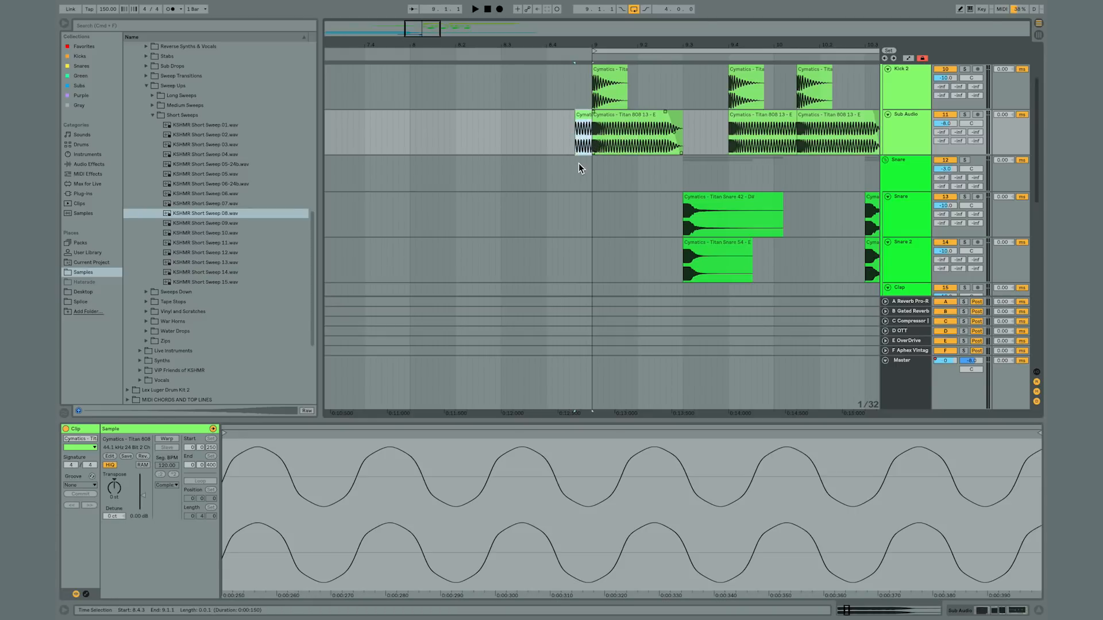
Reverse the short 808 piece directly before the drop.
{"action": "left_click", "coordinate": [582, 144]}
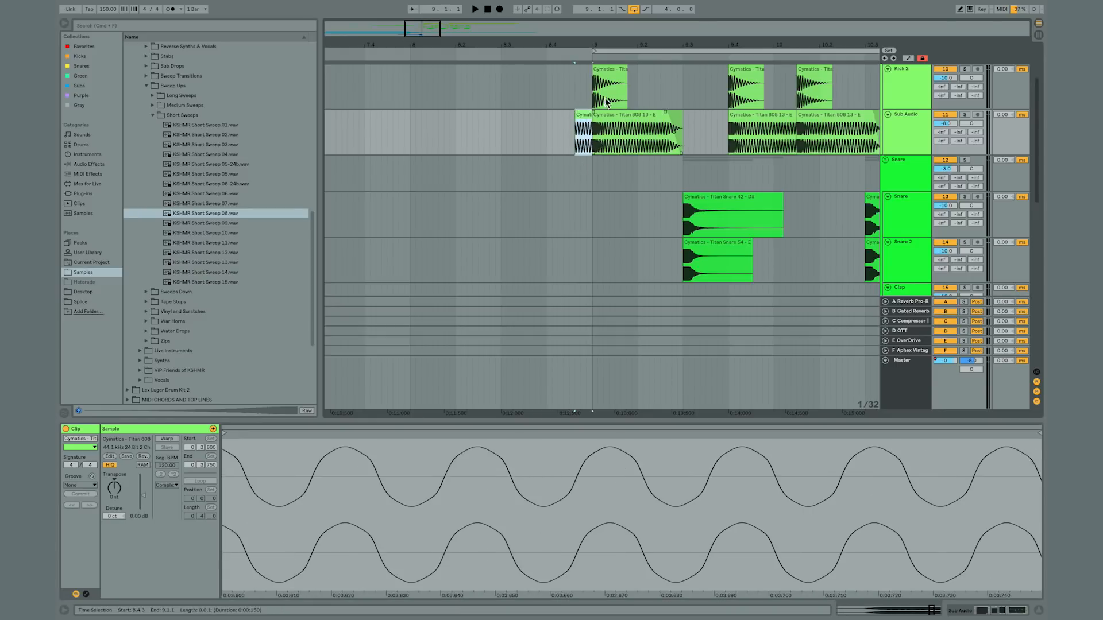
{"action": "right_click", "coordinate": [583, 122]}
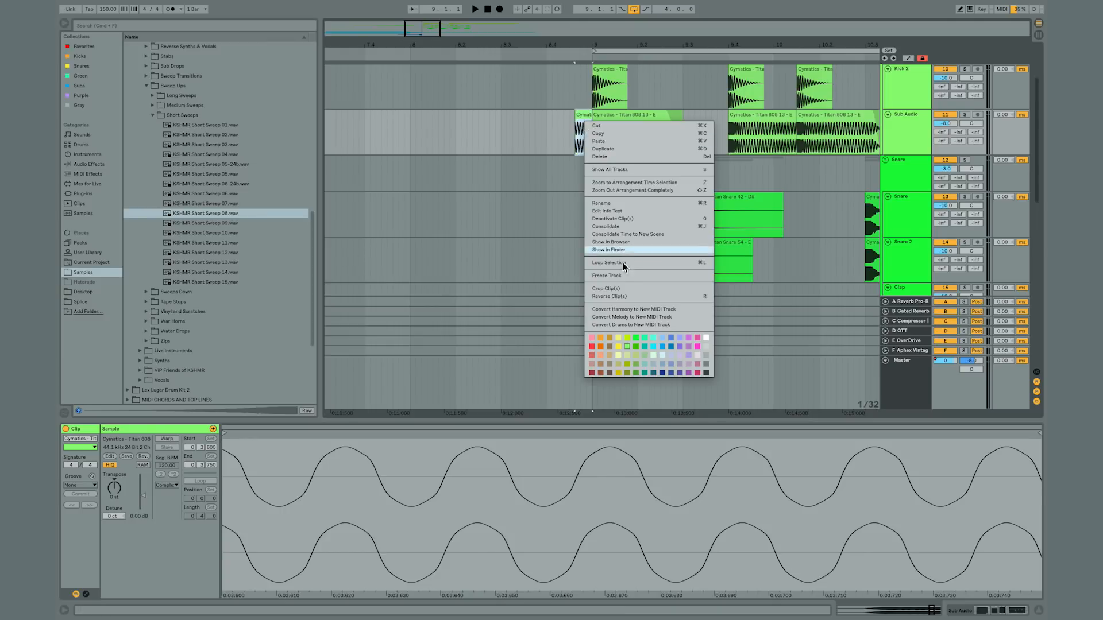
{"action": "left_click", "coordinate": [576, 125]}
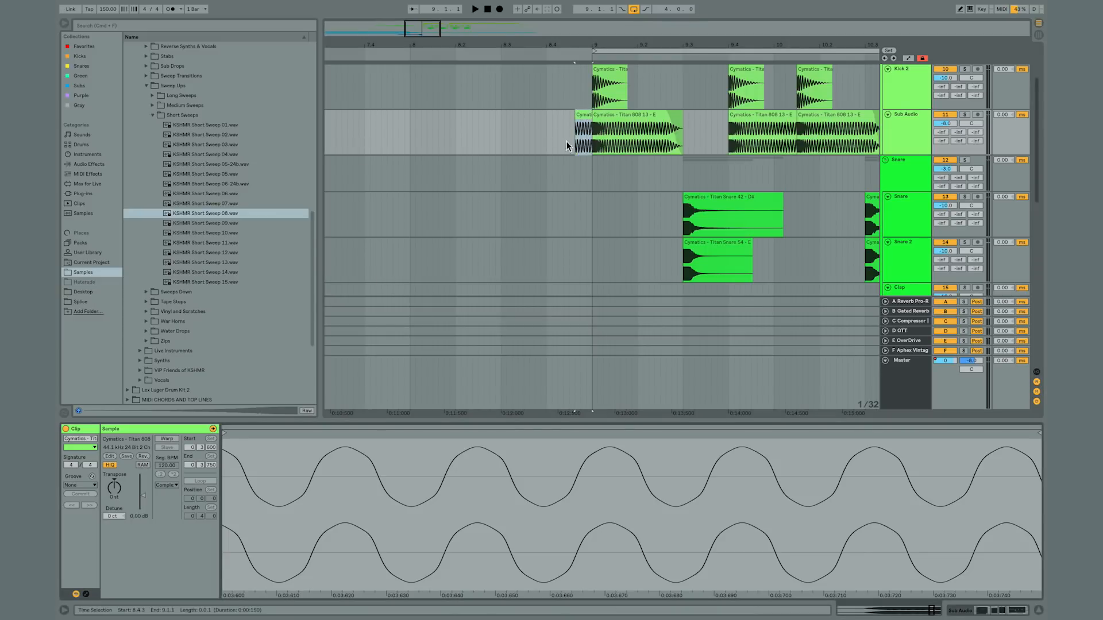
Add a fade-in across nearly the whole length of the short 808 piece before bar 9.
{"action": "scroll", "coordinate": [580, 119], "scroll_direction": "up", "scroll_amount": 5}
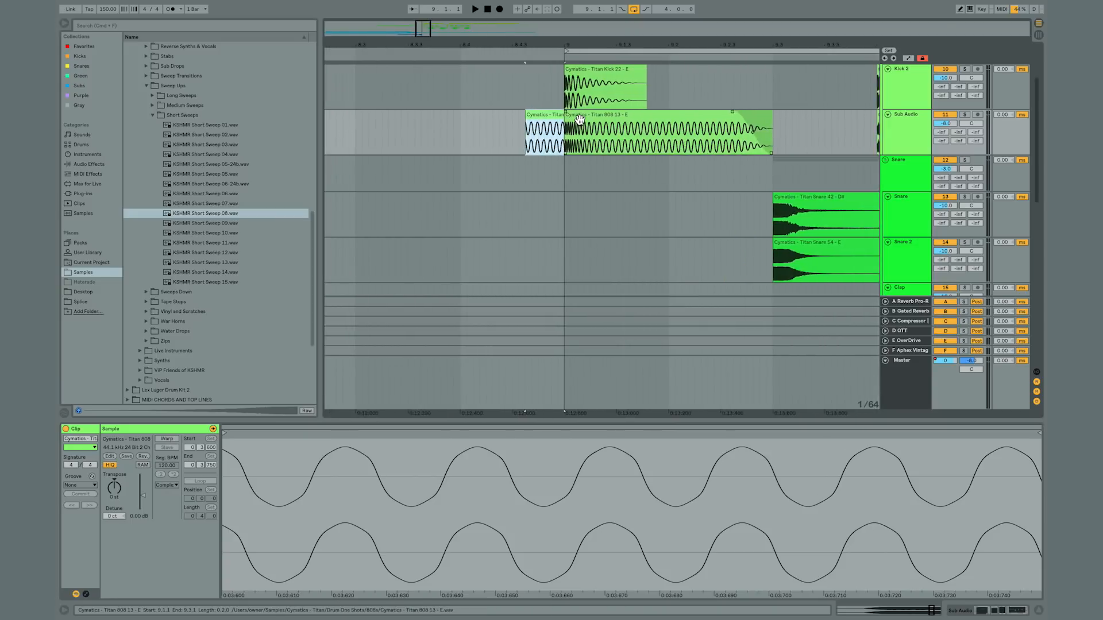
{"action": "left_click_drag", "start_coordinate": [529, 111], "coordinate": [560, 115]}
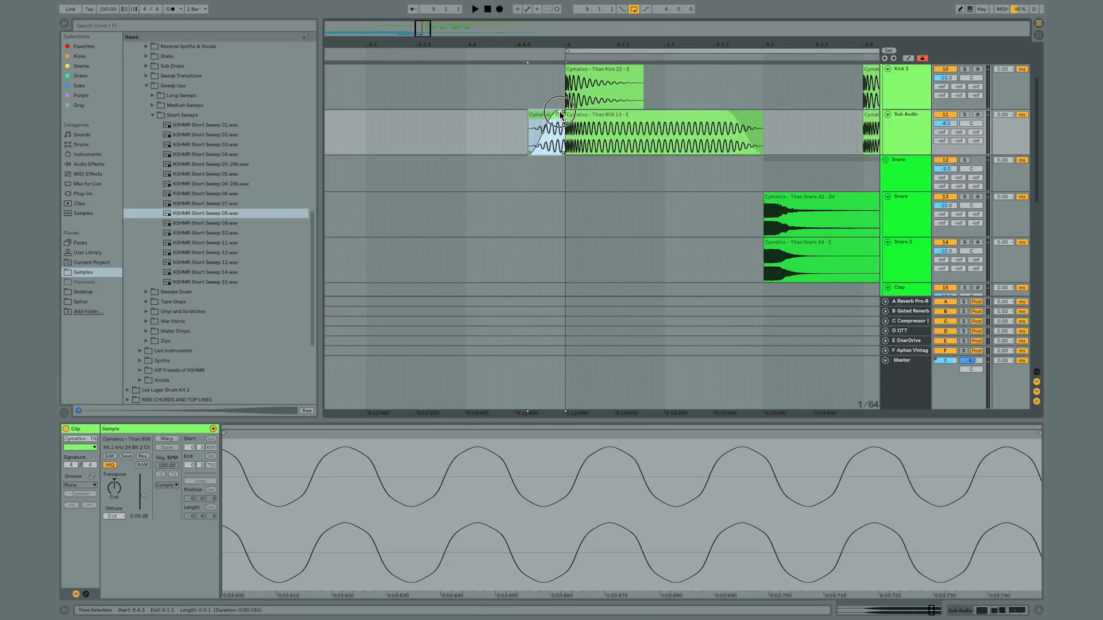
{"action": "right_click", "coordinate": [555, 123]}
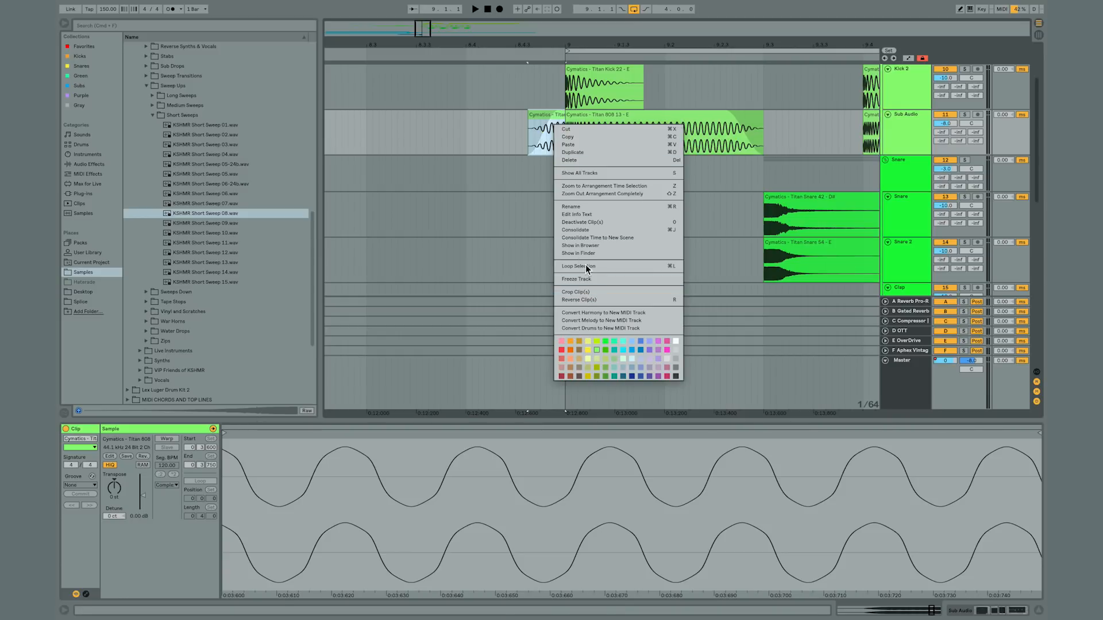
{"action": "left_click", "coordinate": [507, 138]}
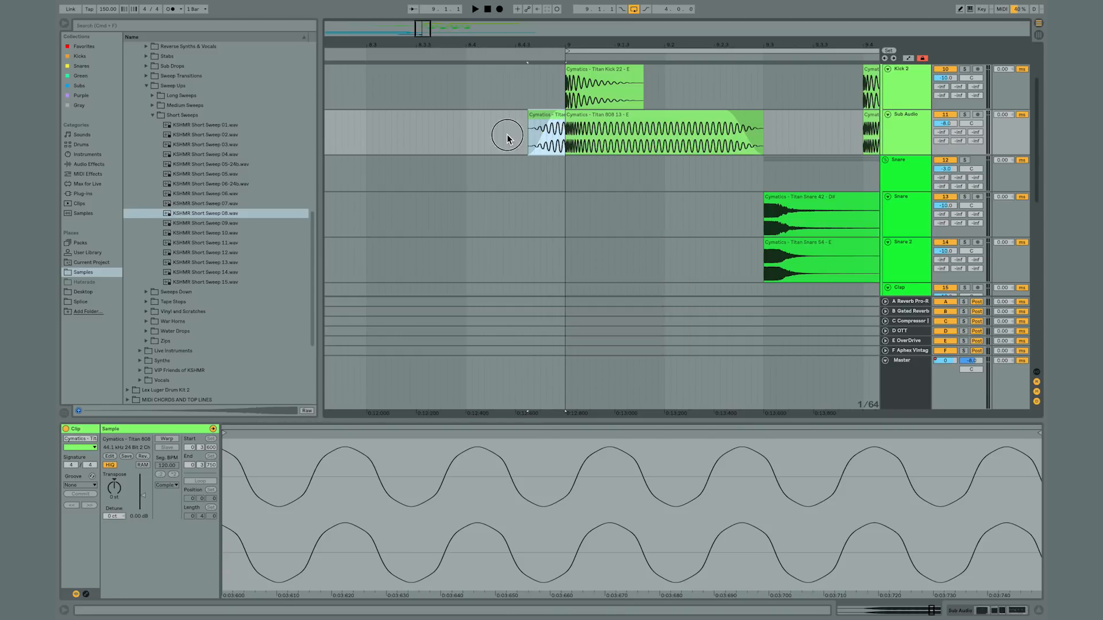
{"action": "scroll", "coordinate": [554, 95], "scroll_direction": "up", "scroll_amount": 1}
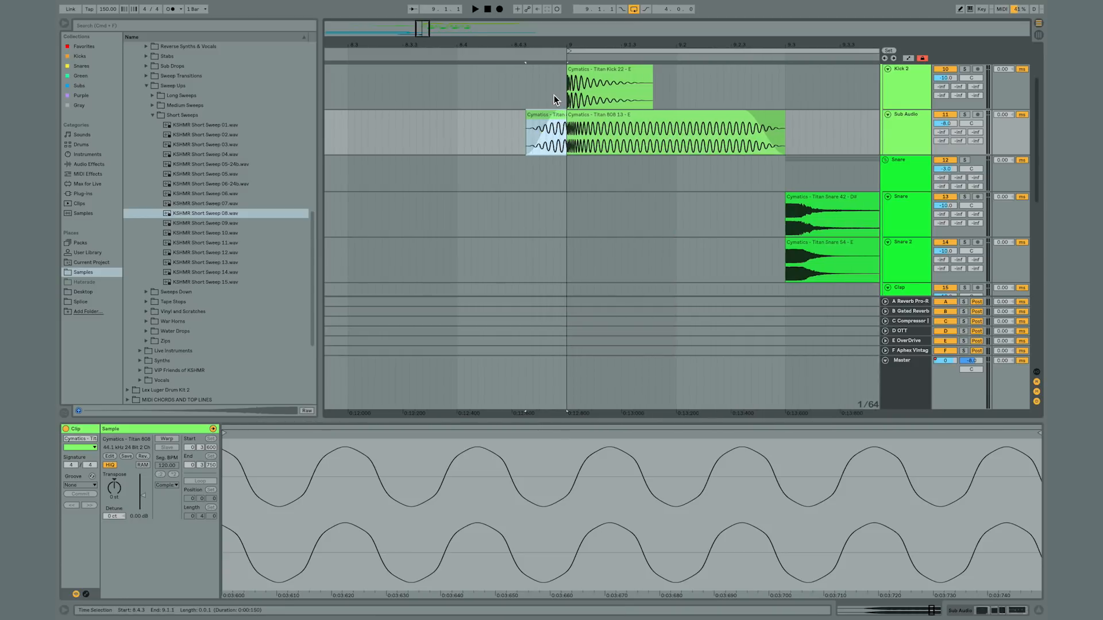
Solo the Kick Sub group and audition the reversed 808 leading into the first kick, playing from 8.4.3 and 8.4.1.
{"action": "scroll", "coordinate": [554, 96], "scroll_direction": "up", "scroll_amount": 2}
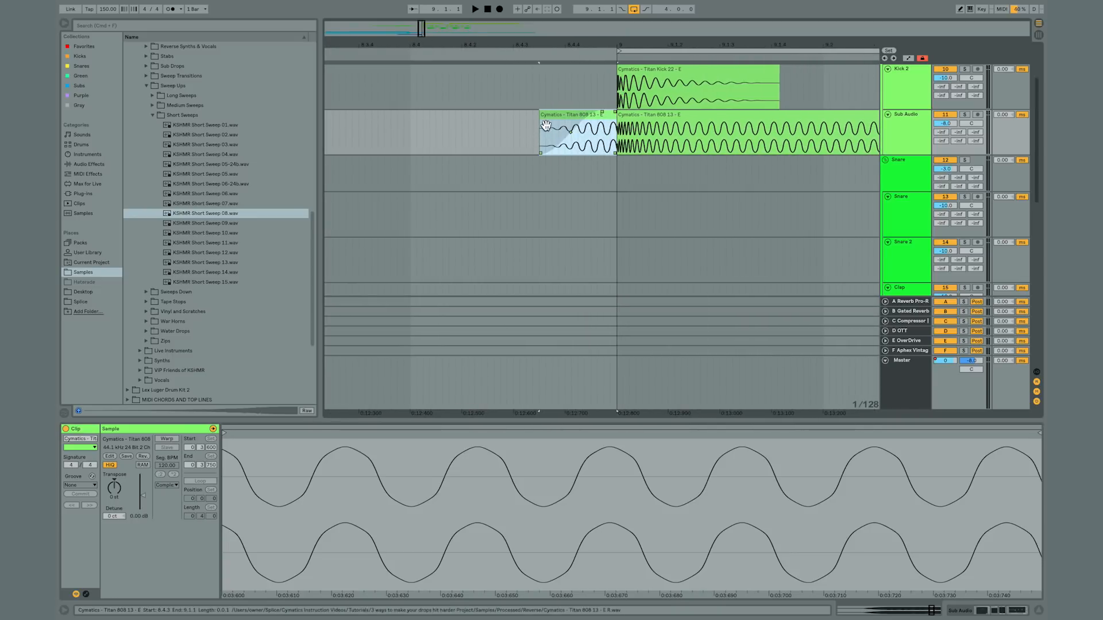
{"action": "left_click", "coordinate": [559, 116]}
{"action": "left_click", "coordinate": [546, 143]}
{"action": "left_click", "coordinate": [526, 133]}
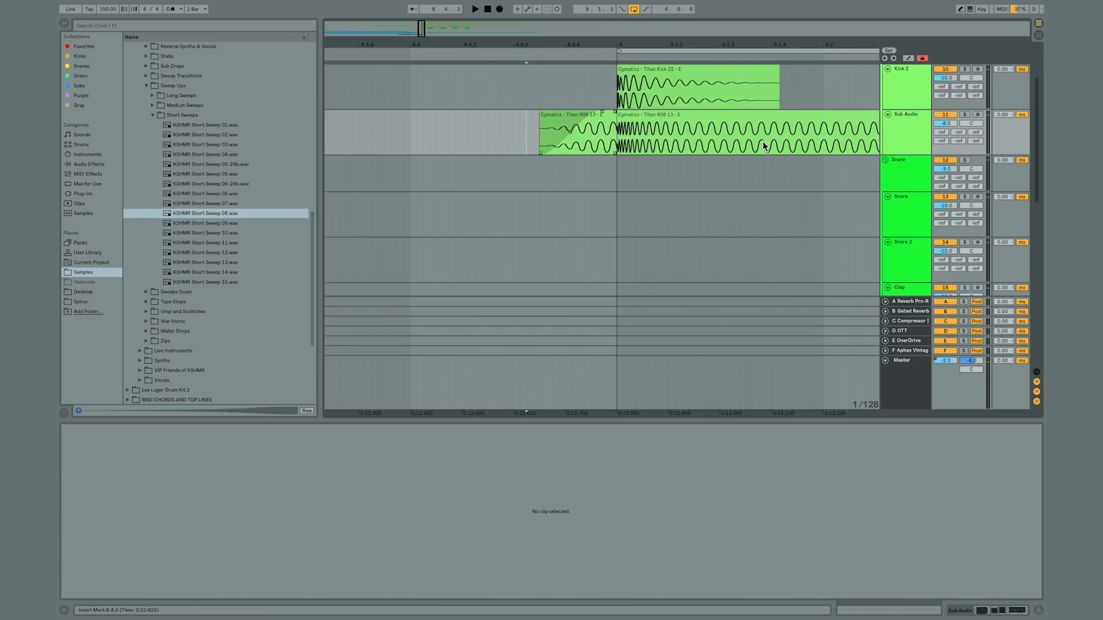
{"action": "scroll", "coordinate": [960, 119], "scroll_direction": "up", "scroll_amount": 3}
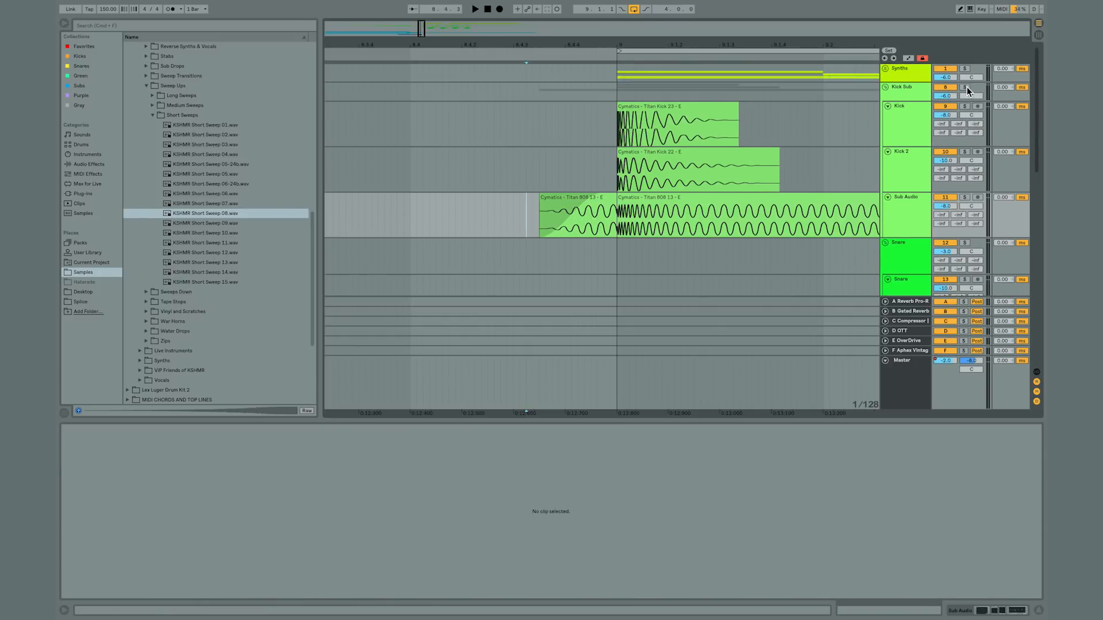
{"action": "left_click", "coordinate": [965, 88]}
{"action": "key", "text": "space"}
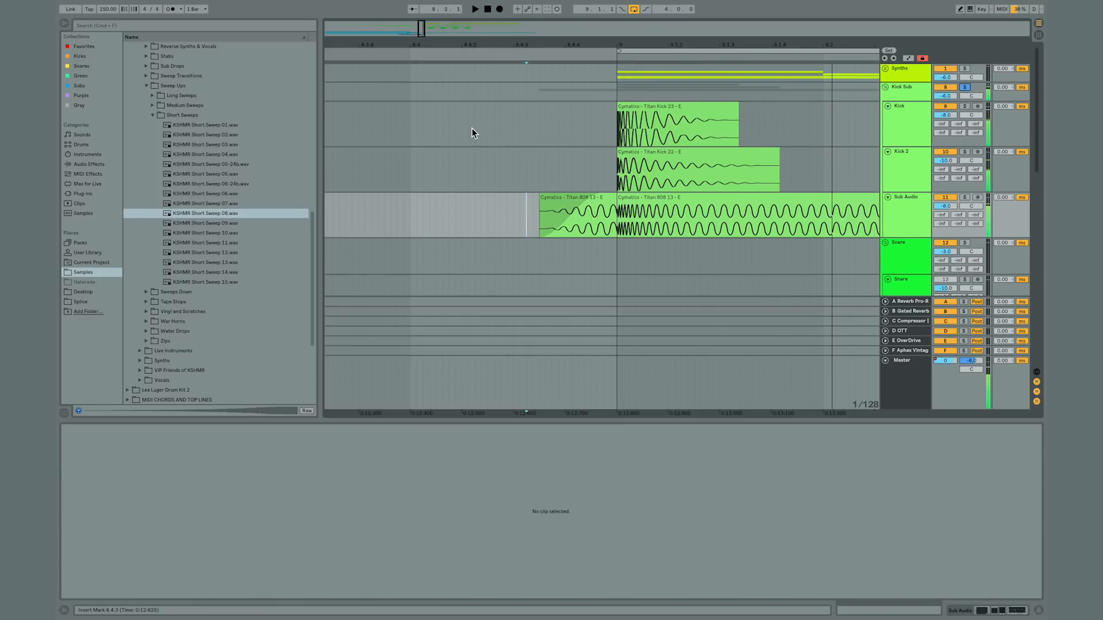
{"action": "left_click", "coordinate": [410, 123]}
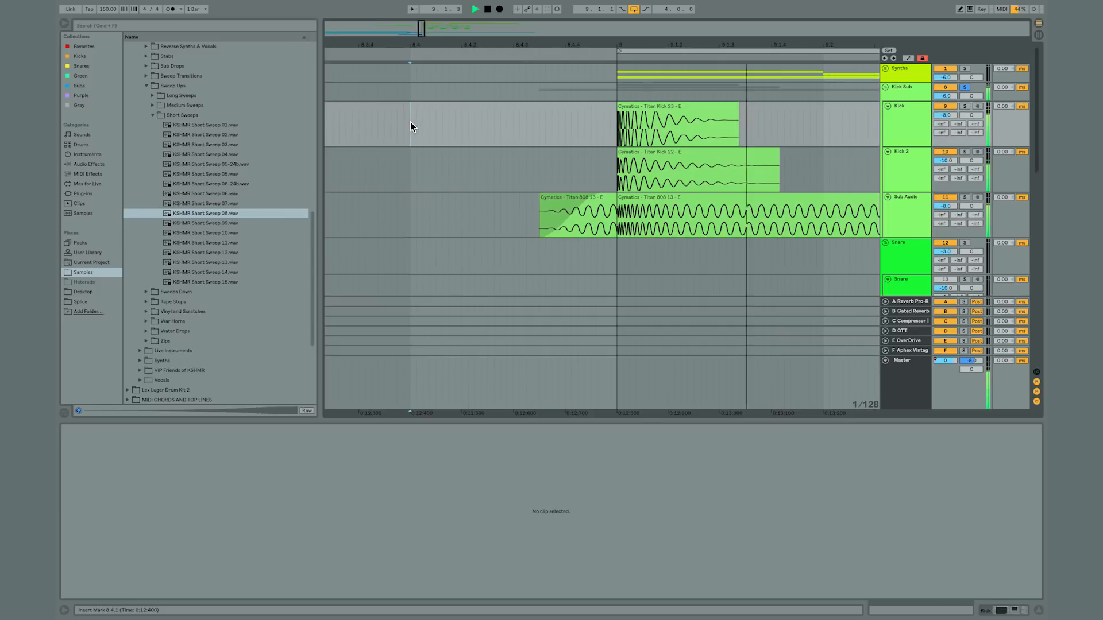
{"action": "key", "text": "space"}
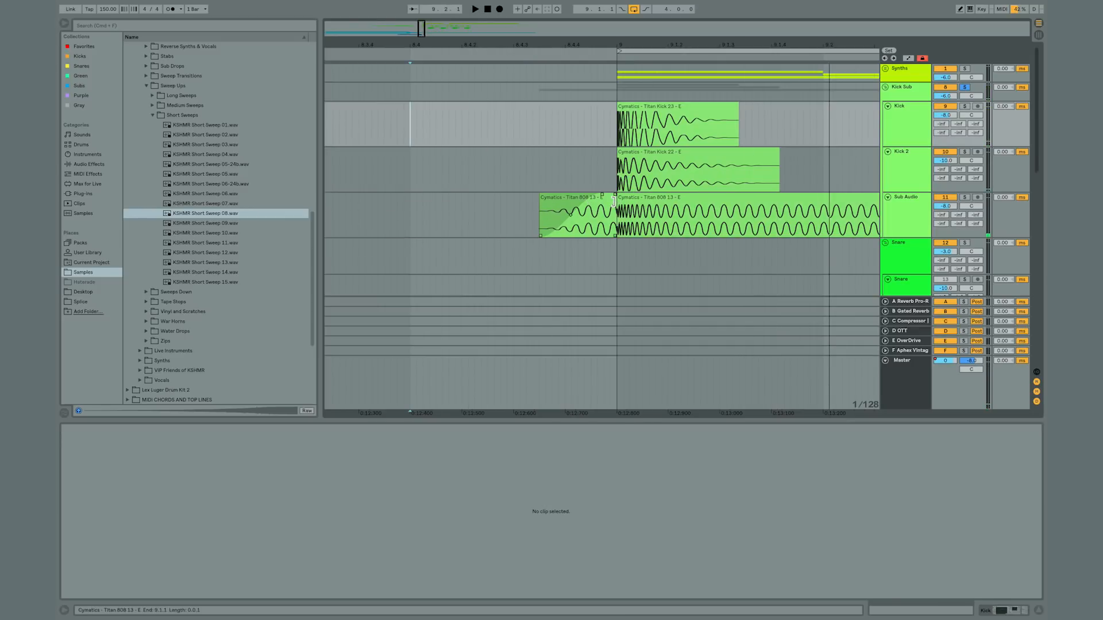
Trim the end of the reversed 808 piece slightly, leaving a tiny gap before the main 808 at bar 9.
{"action": "left_click_drag", "start_coordinate": [614, 201], "coordinate": [612, 201]}
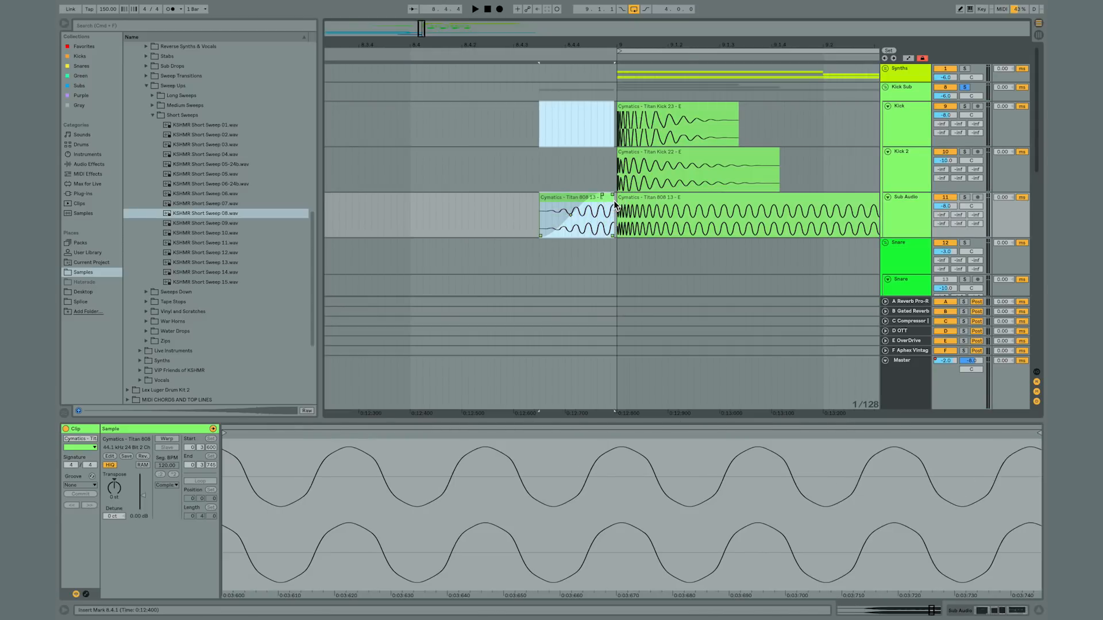
{"action": "left_click", "coordinate": [584, 177]}
{"action": "scroll", "coordinate": [585, 177], "scroll_direction": "up", "scroll_amount": 1}
{"action": "scroll", "coordinate": [585, 177], "scroll_direction": "up", "scroll_amount": 2}
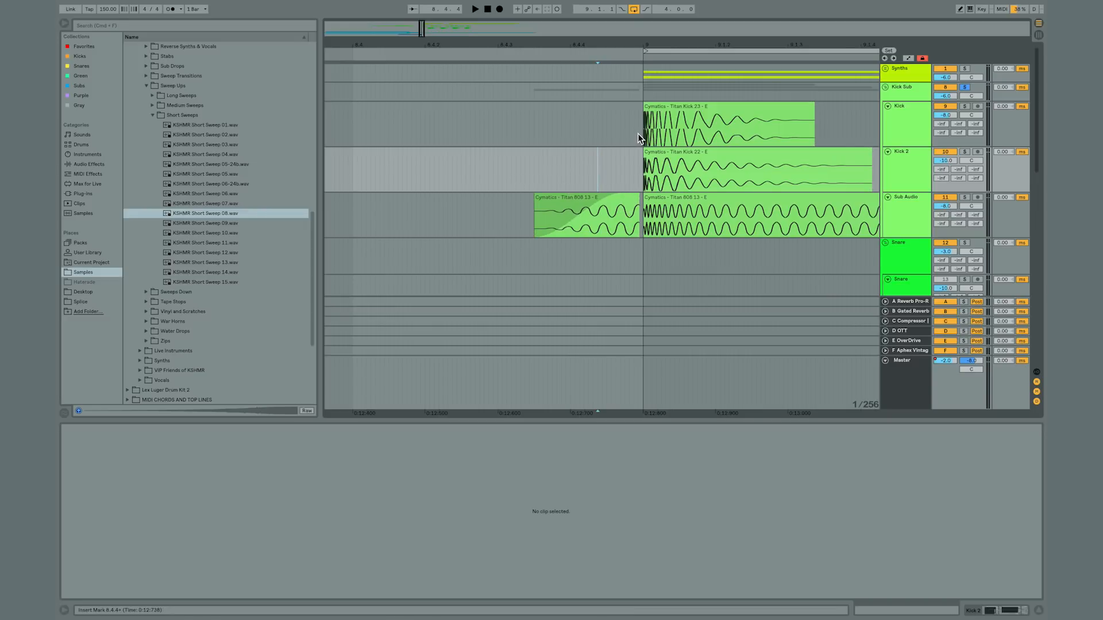
{"action": "left_click", "coordinate": [640, 208]}
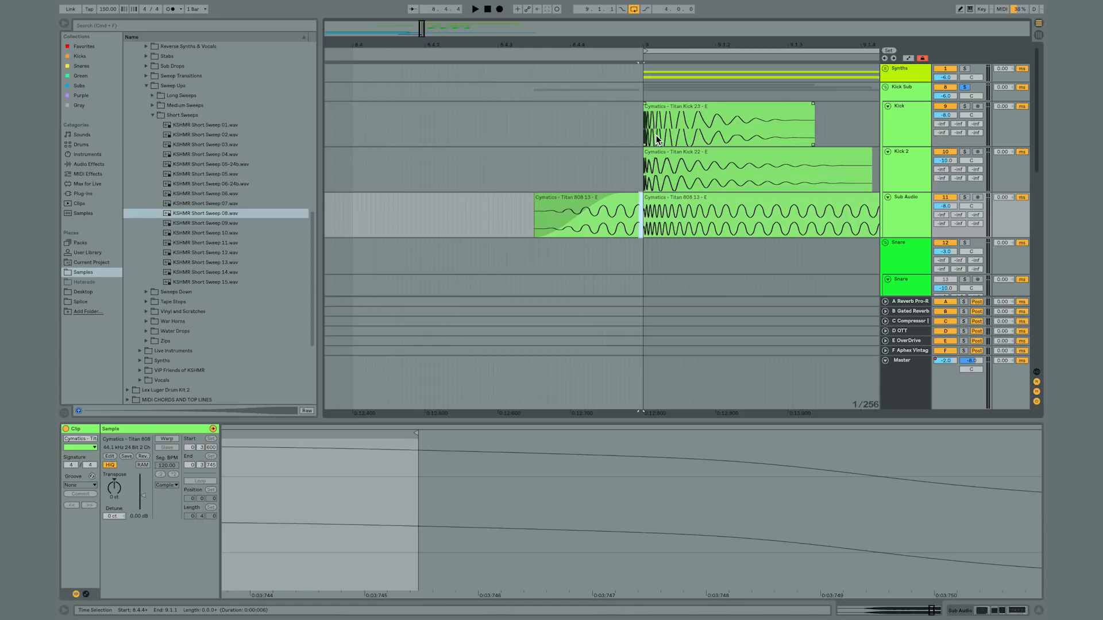
Unsolo the Kick Sub group and audition the transition into the drop with all tracks, starting from 8.2.2.
{"action": "scroll", "coordinate": [656, 139], "scroll_direction": "down", "scroll_amount": 2}
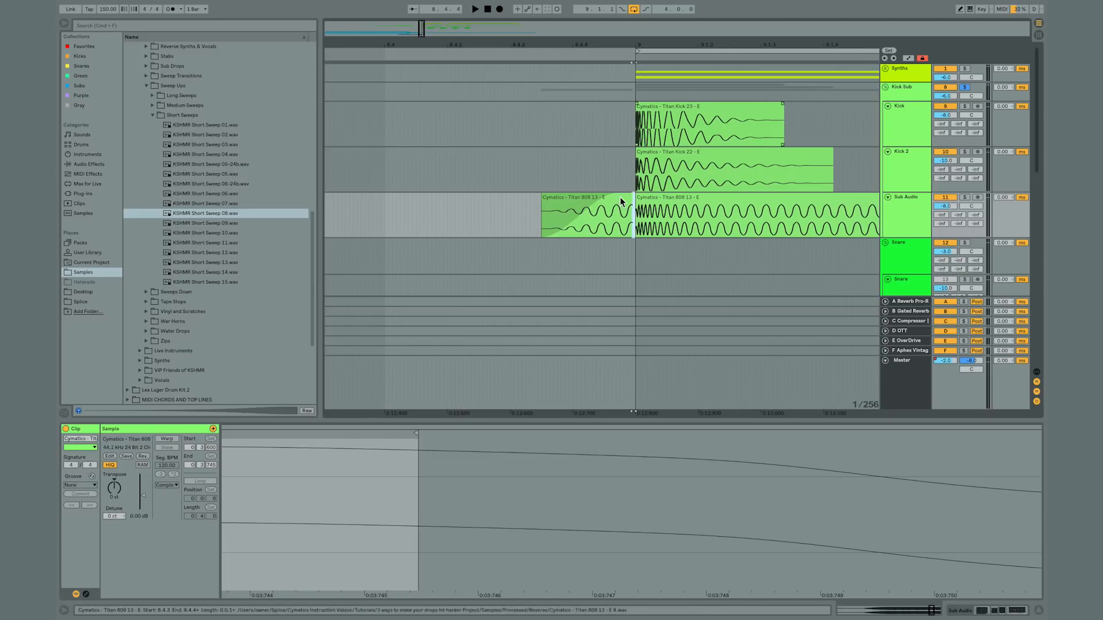
{"action": "scroll", "coordinate": [611, 160], "scroll_direction": "down", "scroll_amount": 2}
{"action": "scroll", "coordinate": [610, 160], "scroll_direction": "down", "scroll_amount": 4}
{"action": "scroll", "coordinate": [610, 160], "scroll_direction": "down", "scroll_amount": 1}
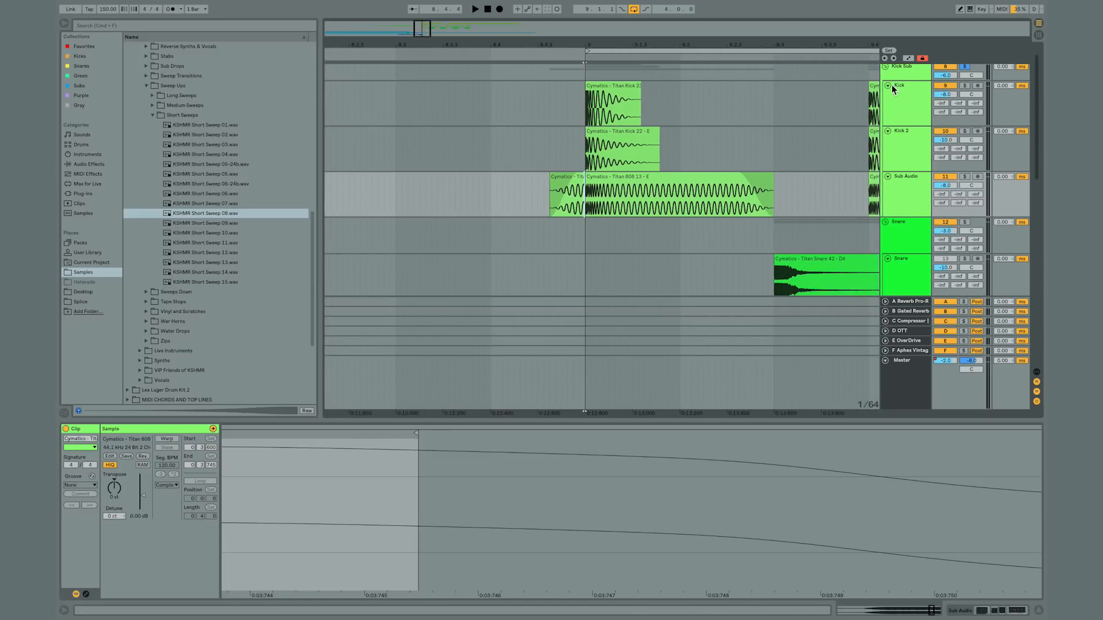
{"action": "left_click", "coordinate": [968, 67]}
{"action": "left_click", "coordinate": [343, 143]}
{"action": "key", "text": "space"}
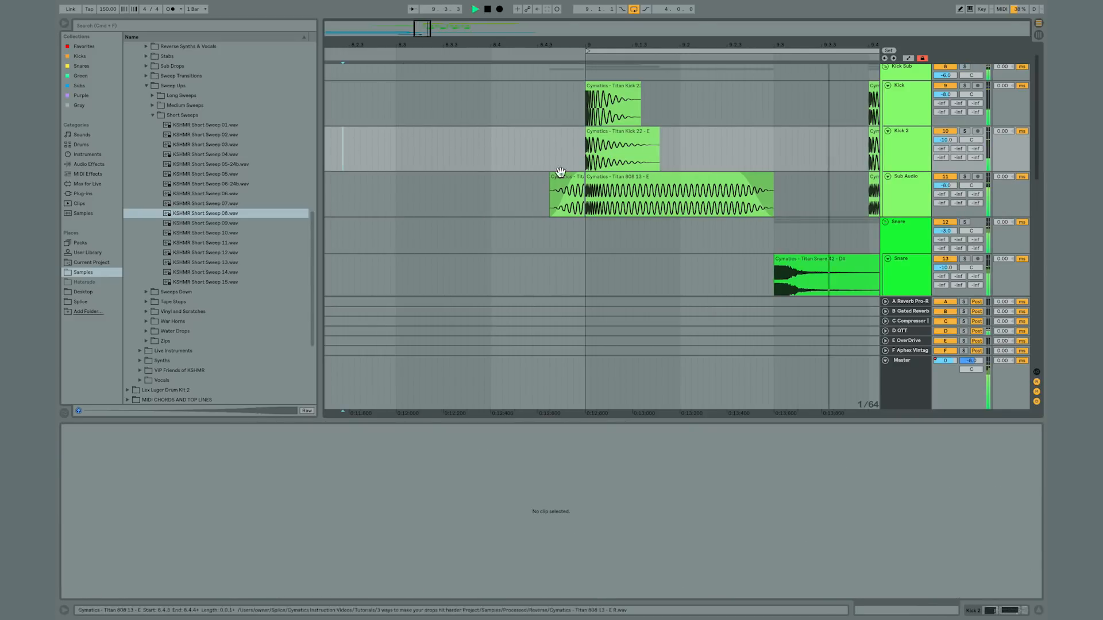
{"action": "key", "text": "space"}
{"action": "key", "text": "space"}
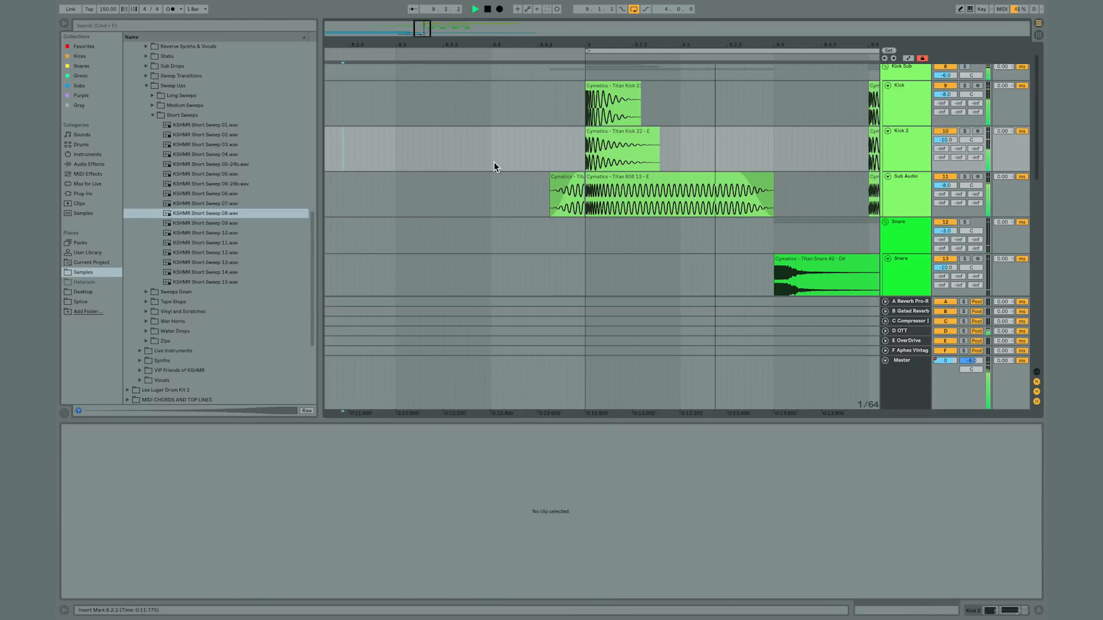
{"action": "scroll", "coordinate": [494, 162], "scroll_direction": "down", "scroll_amount": 5}
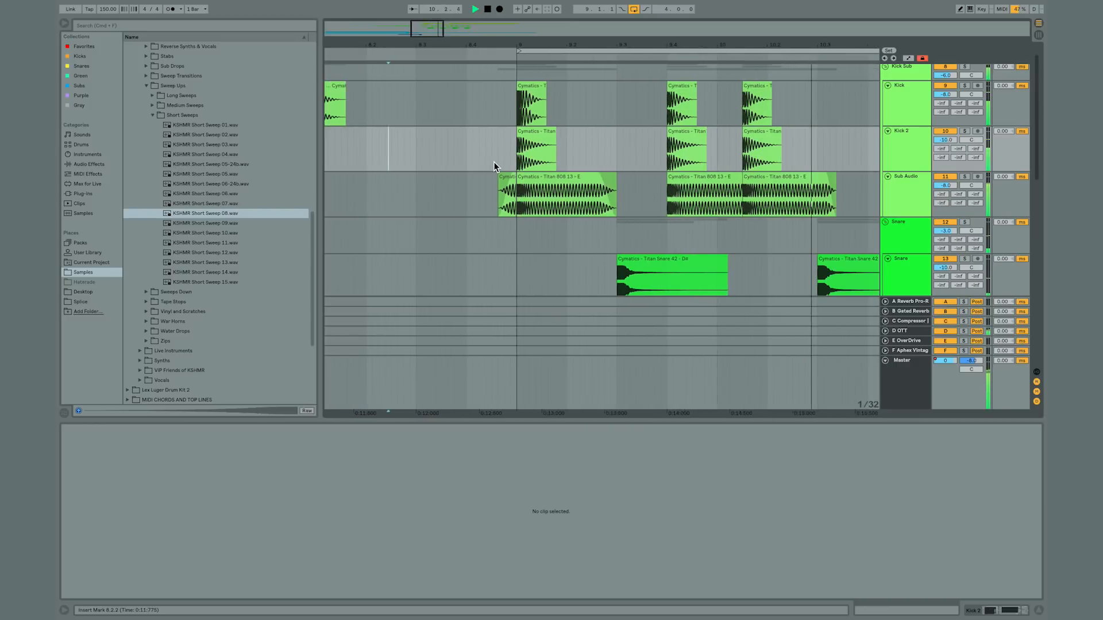
{"action": "left_click", "coordinate": [365, 155]}
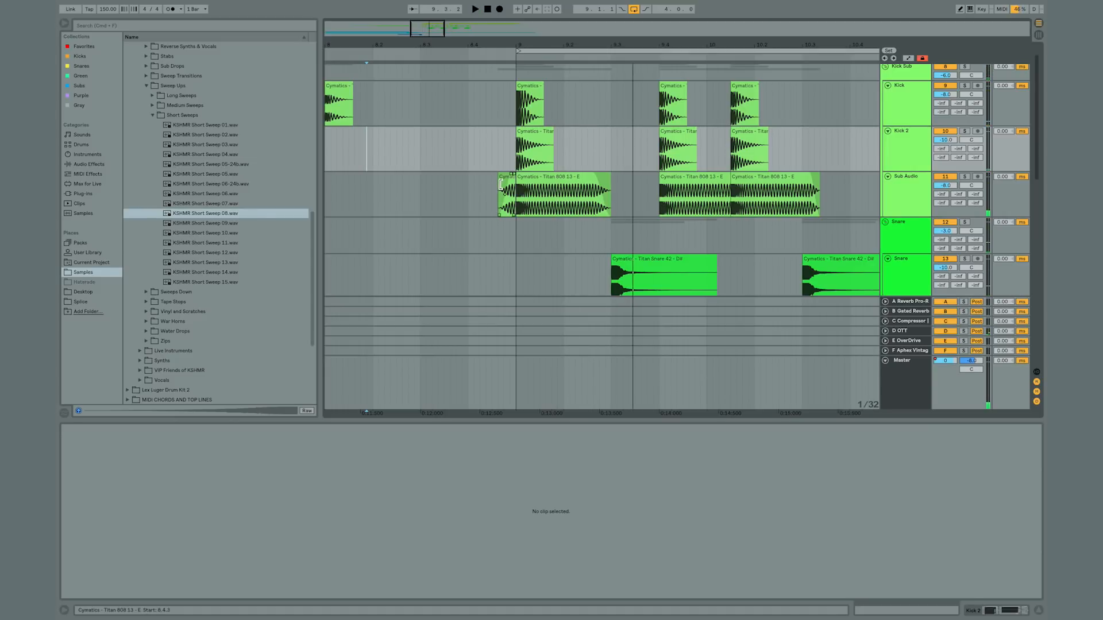
Move the playback start to 8.1.1, with the build-up kicks and the drop in view.
{"action": "scroll", "coordinate": [500, 185], "scroll_direction": "down", "scroll_amount": 5}
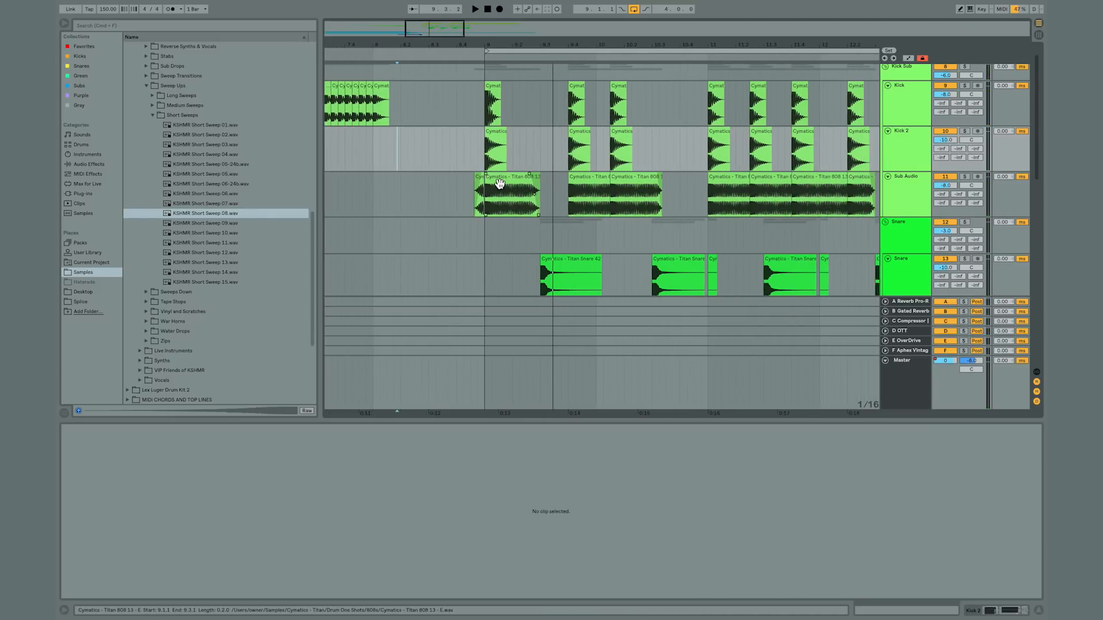
{"action": "scroll", "coordinate": [499, 184], "scroll_direction": "left", "scroll_amount": 3}
{"action": "scroll", "coordinate": [499, 183], "scroll_direction": "up", "scroll_amount": 1}
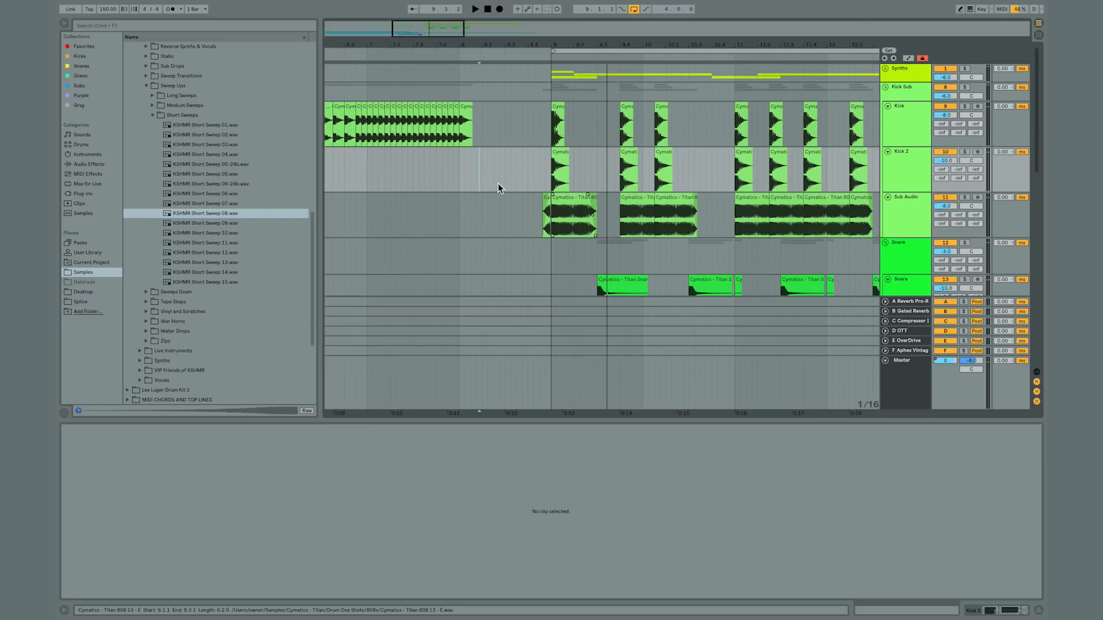
{"action": "left_click", "coordinate": [454, 178]}
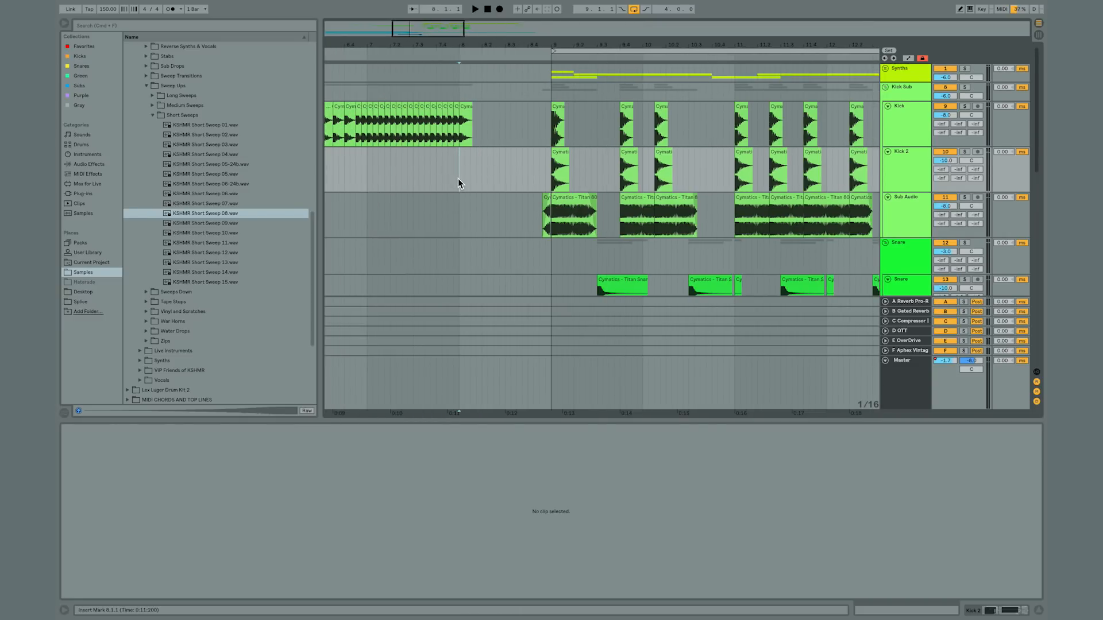
{"action": "scroll", "coordinate": [457, 183], "scroll_direction": "left", "scroll_amount": 3}
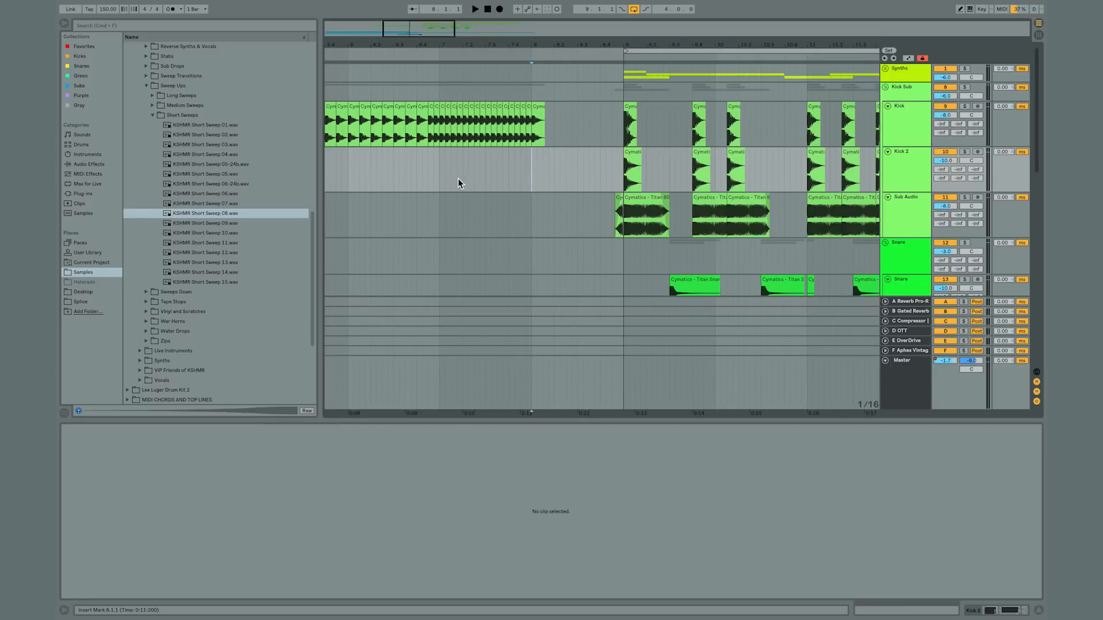